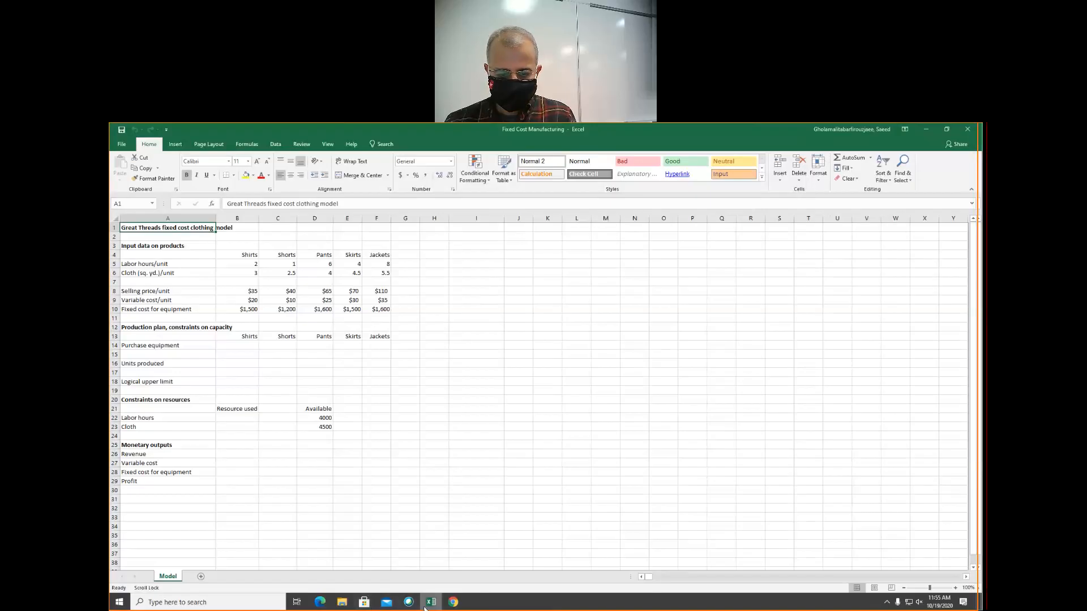
Switch to the e-book in Chrome and read Example 14.9 on Great Threads, including Table 14.6 and the Solution section
{"action": "left_click", "coordinate": [453, 603]}
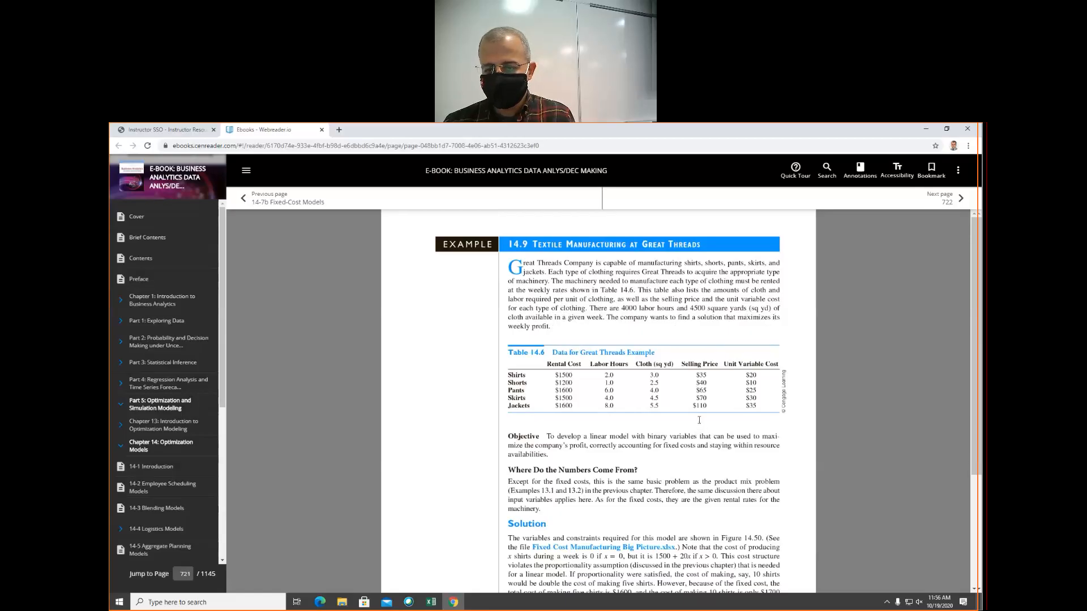
{"action": "scroll", "coordinate": [680, 428], "scroll_direction": "down", "scroll_amount": 2}
{"action": "scroll", "coordinate": [579, 374], "scroll_direction": "down", "scroll_amount": 1}
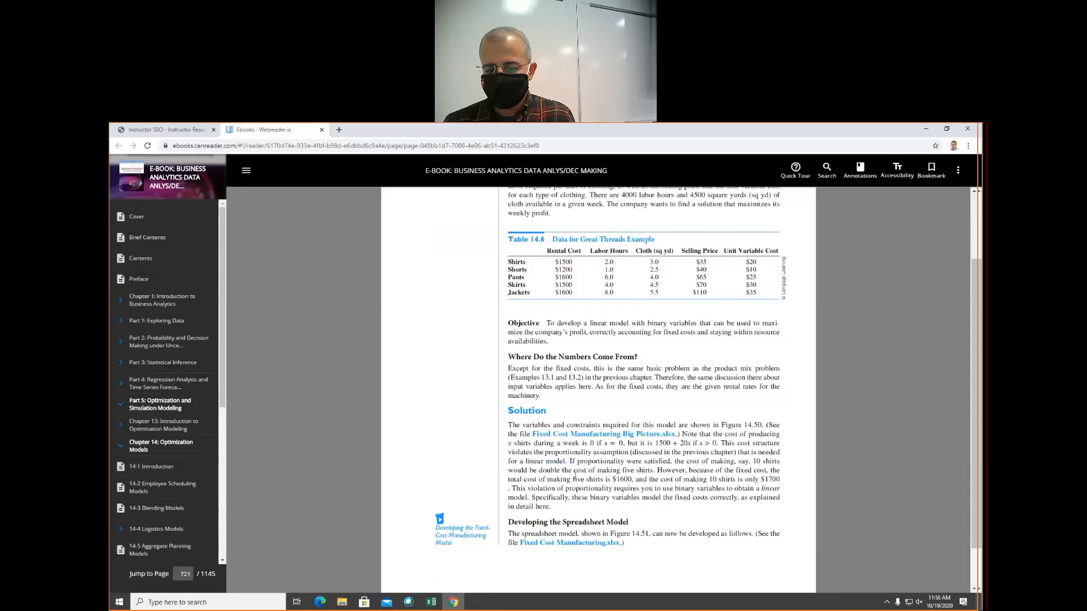
{"action": "left_click", "coordinate": [434, 605]}
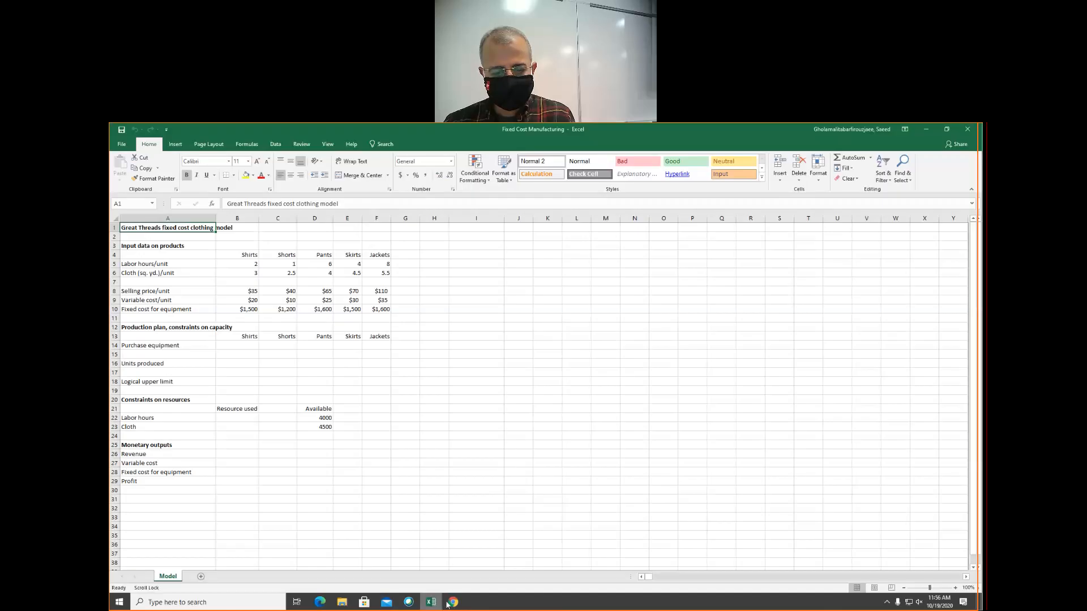
{"action": "left_click", "coordinate": [448, 604]}
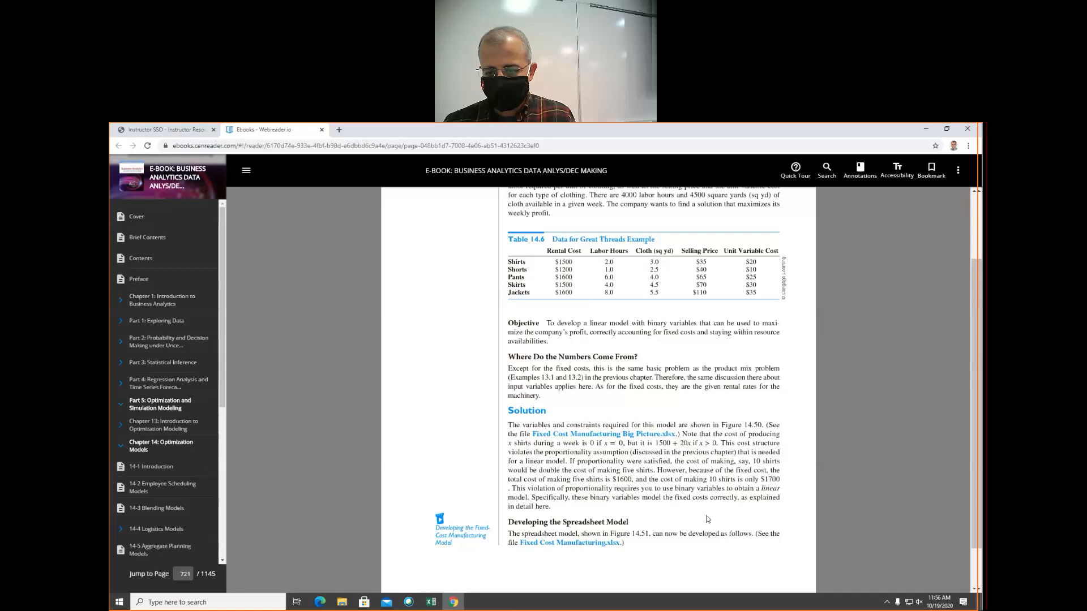
{"action": "scroll", "coordinate": [707, 519], "scroll_direction": "down", "scroll_amount": 1}
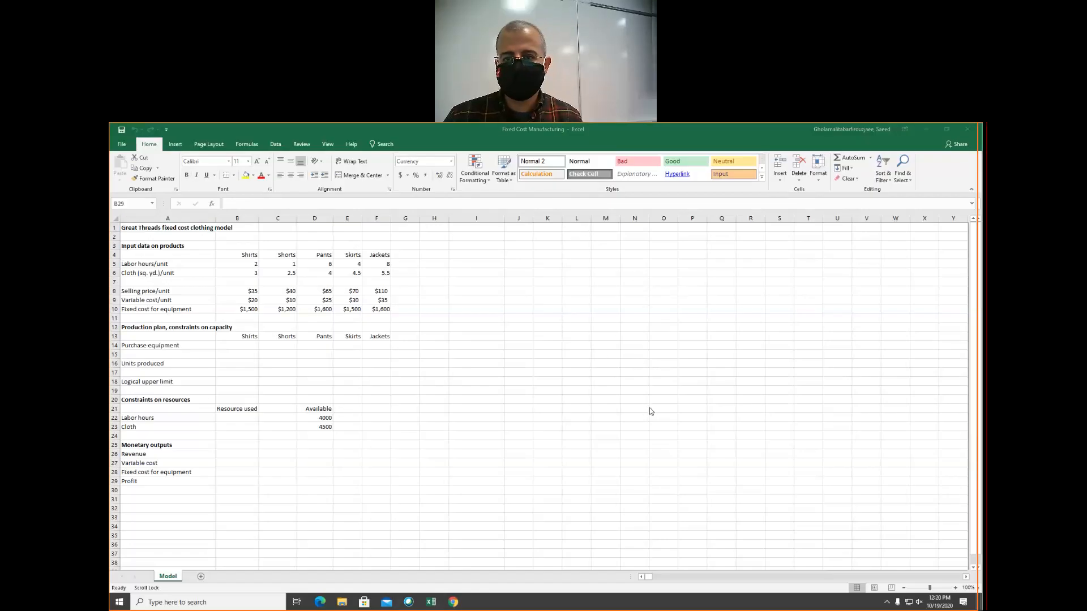
{"action": "left_click", "coordinate": [452, 602]}
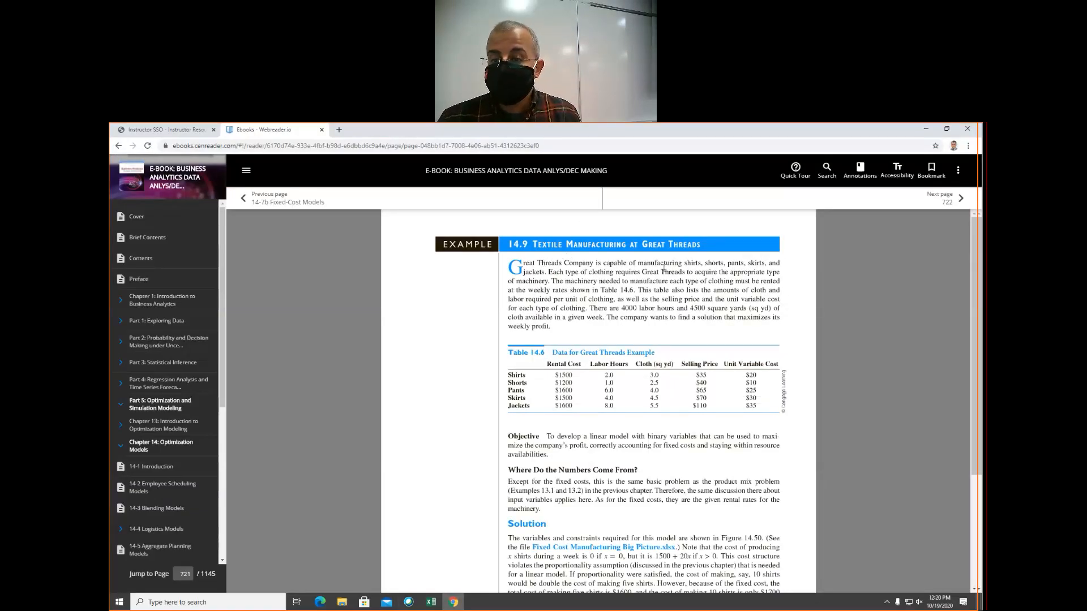
{"action": "left_click_drag", "start_coordinate": [684, 264], "coordinate": [790, 261]}
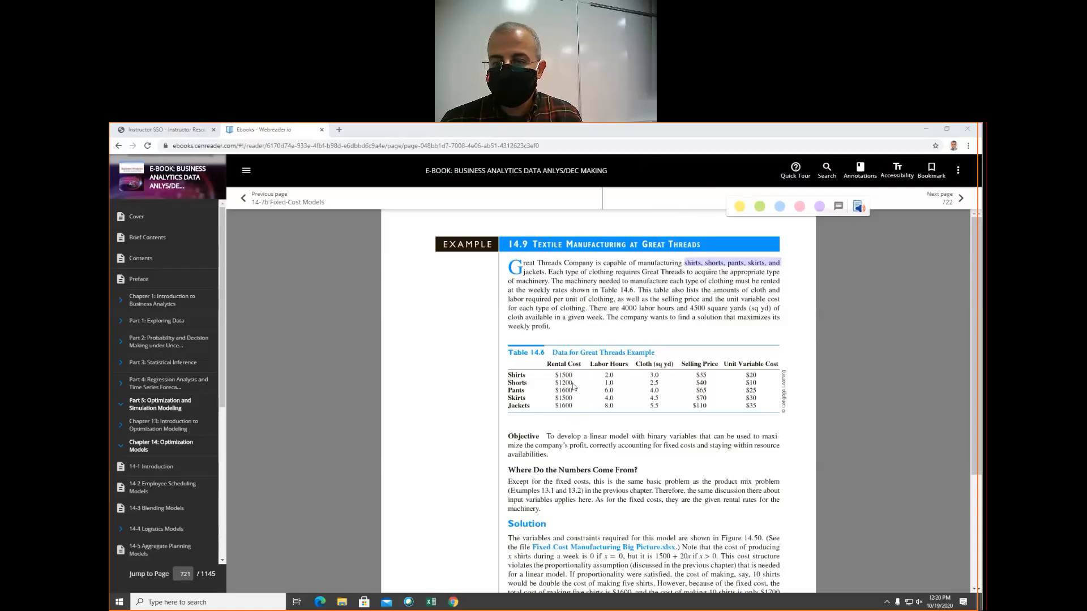
{"action": "left_click", "coordinate": [644, 160]}
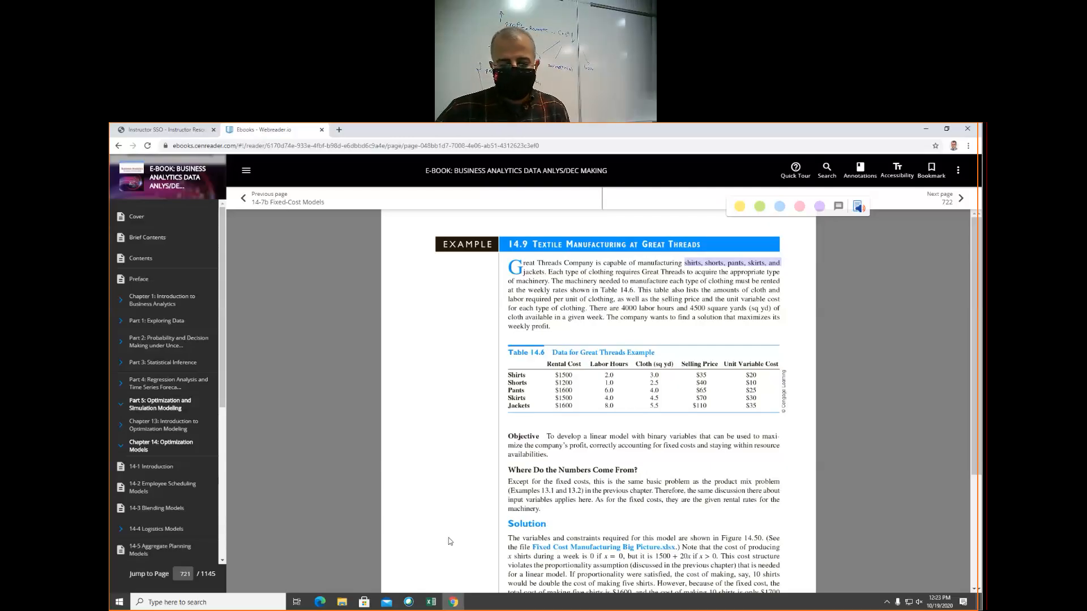
Return to the Excel workbook and review the labor, cloth, selling price, variable cost and fixed cost input rows
{"action": "left_click", "coordinate": [431, 601]}
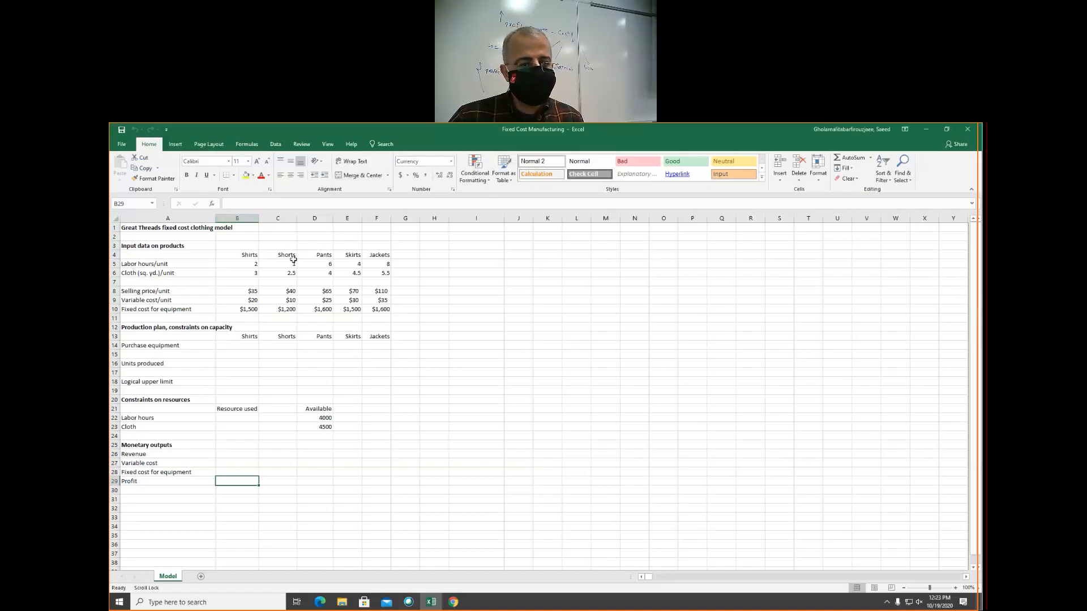
{"action": "left_click", "coordinate": [161, 264]}
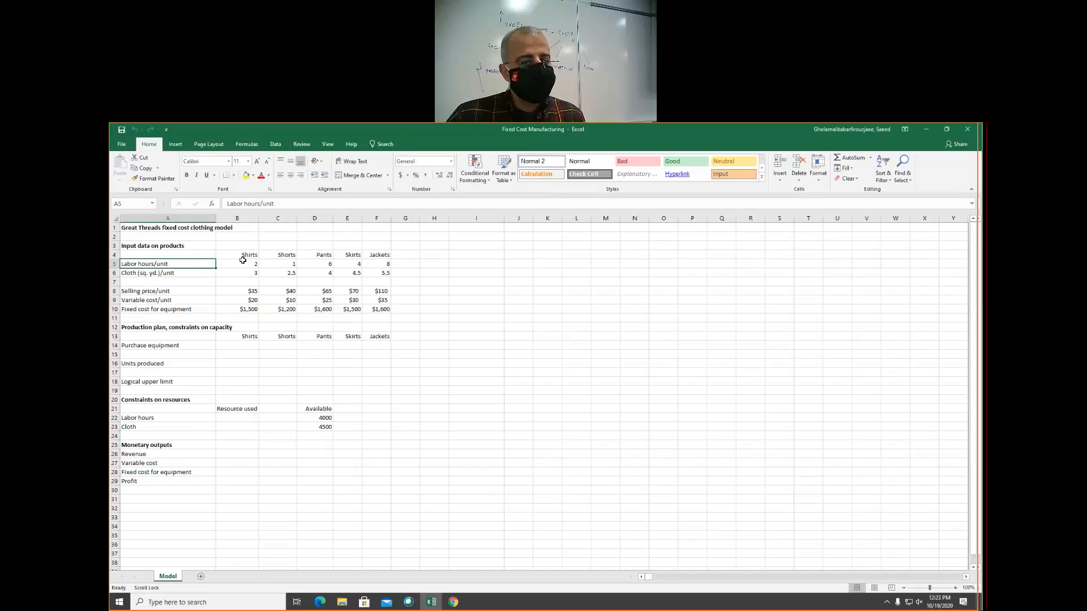
{"action": "left_click", "coordinate": [248, 265]}
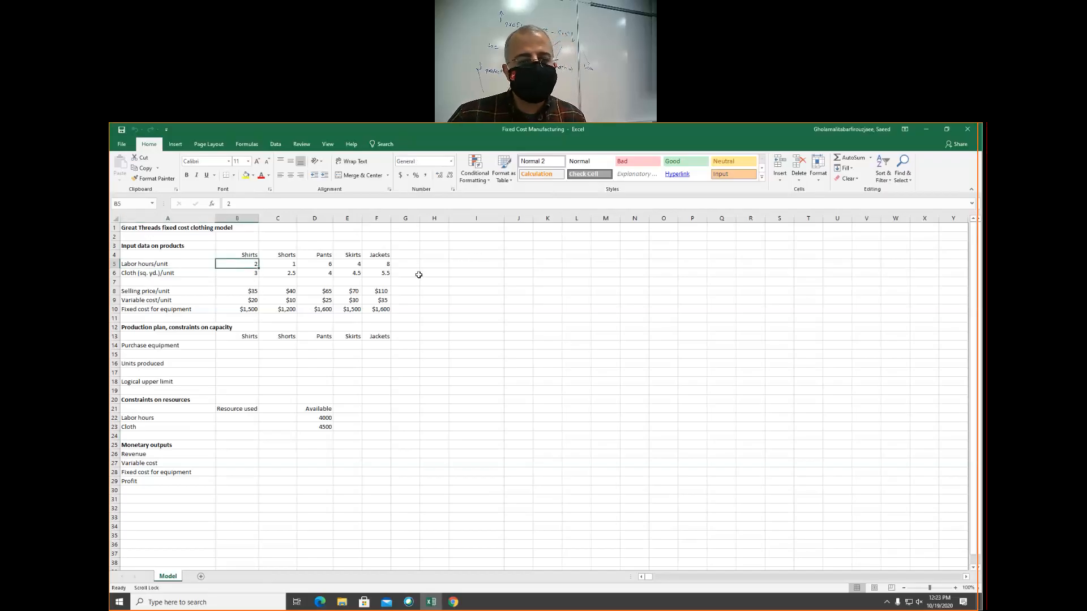
{"action": "left_click", "coordinate": [145, 274]}
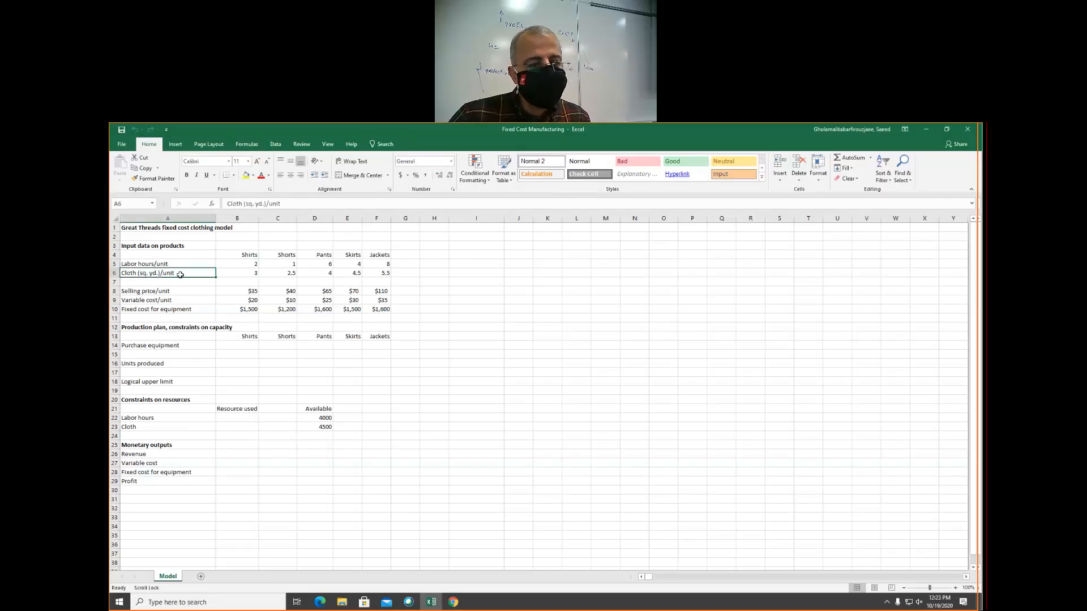
{"action": "left_click", "coordinate": [175, 293]}
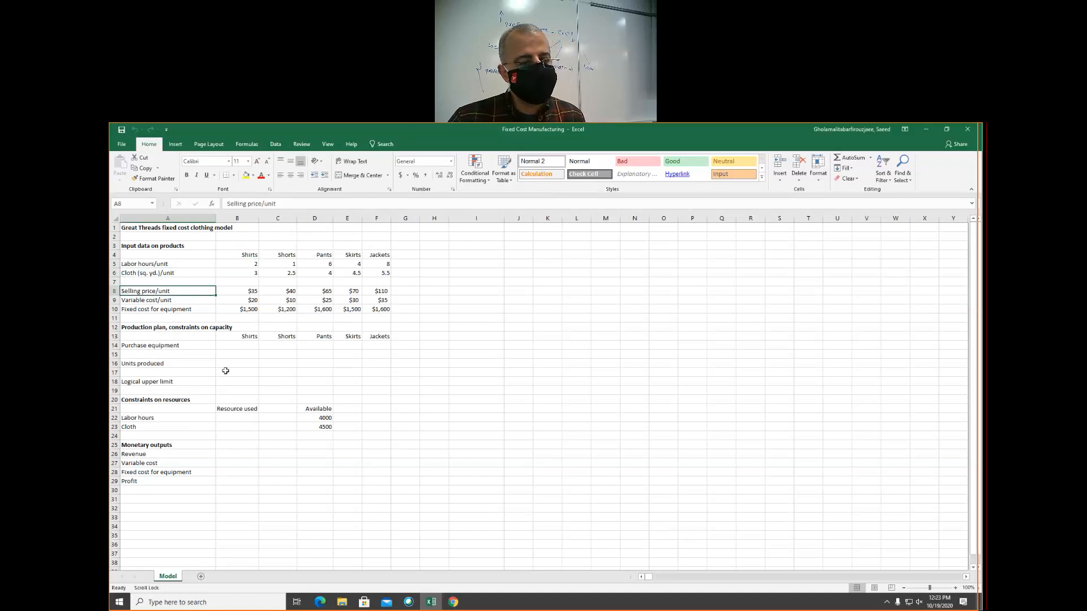
{"action": "left_click", "coordinate": [153, 300]}
{"action": "left_click", "coordinate": [154, 309]}
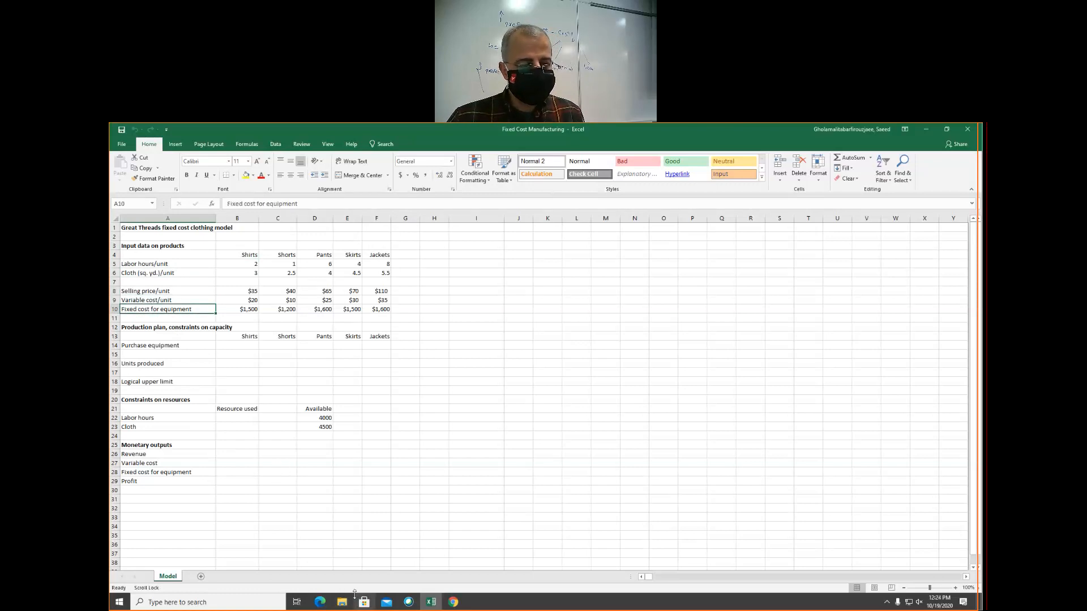
Fill the Purchase equipment row A14:F14 and the Units produced row A16:F16 with light orange
{"action": "left_click_drag", "start_coordinate": [135, 346], "coordinate": [378, 344]}
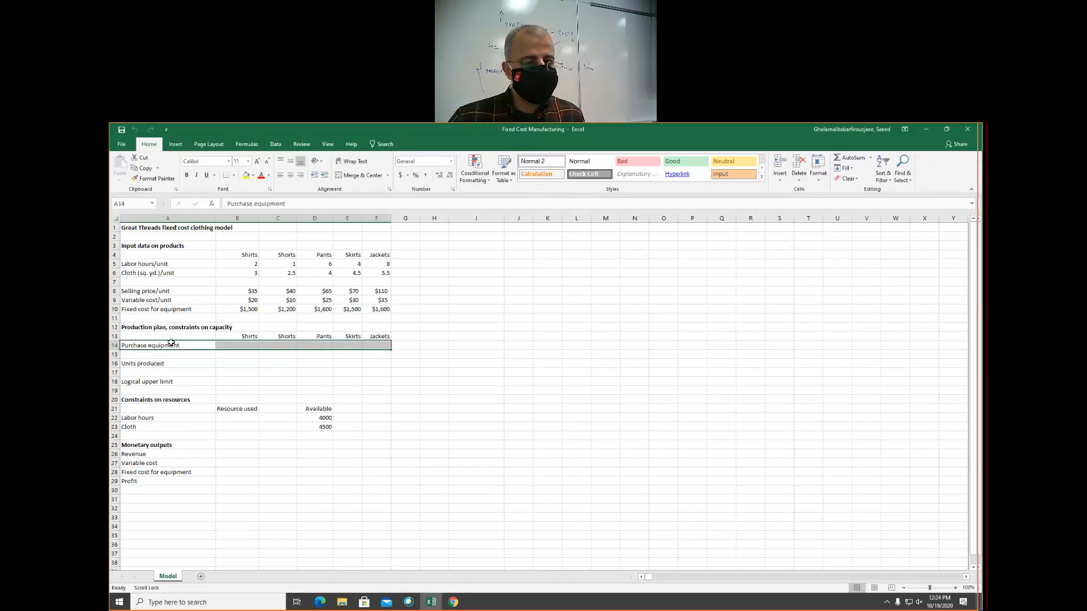
{"action": "left_click", "coordinate": [254, 176]}
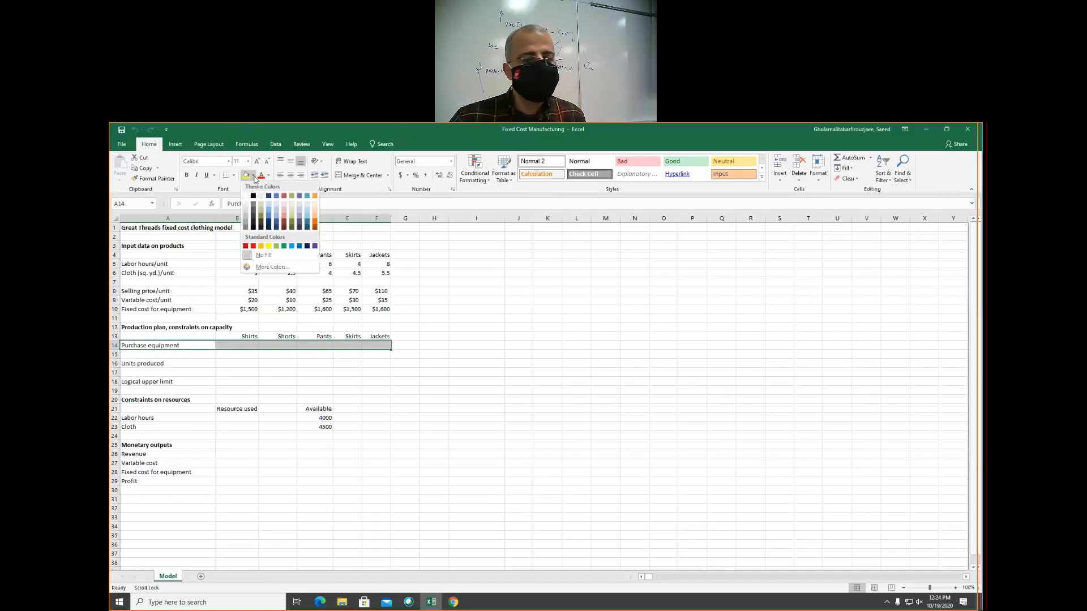
{"action": "left_click", "coordinate": [317, 211]}
{"action": "left_click_drag", "start_coordinate": [153, 364], "coordinate": [376, 366]}
{"action": "left_click", "coordinate": [246, 175]}
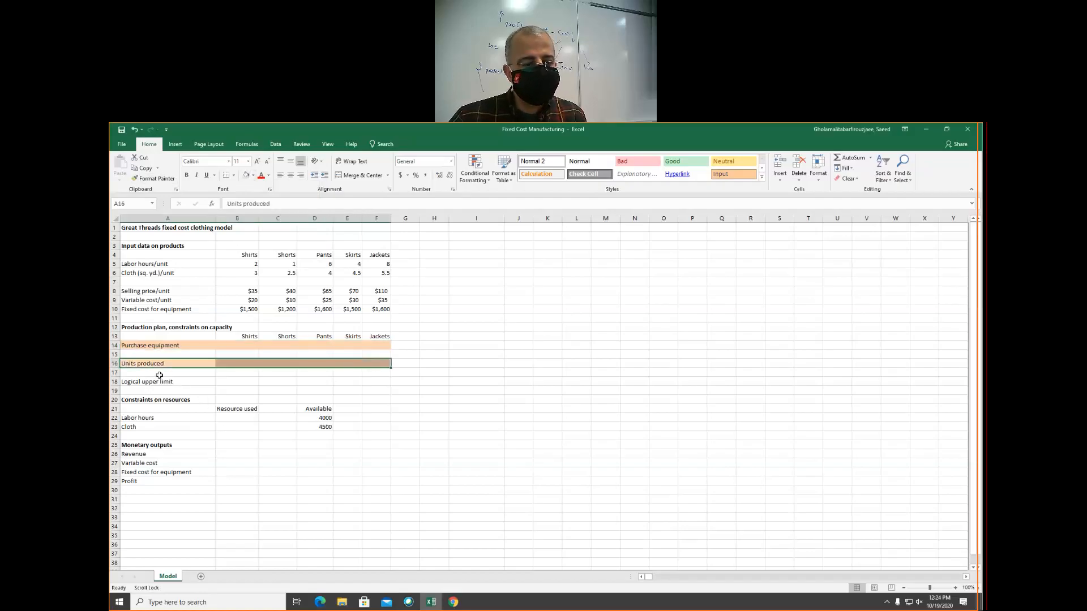
Enter <= in B17 between Units produced and Logical upper limit, and copy it across to F17
{"action": "left_click", "coordinate": [236, 373]}
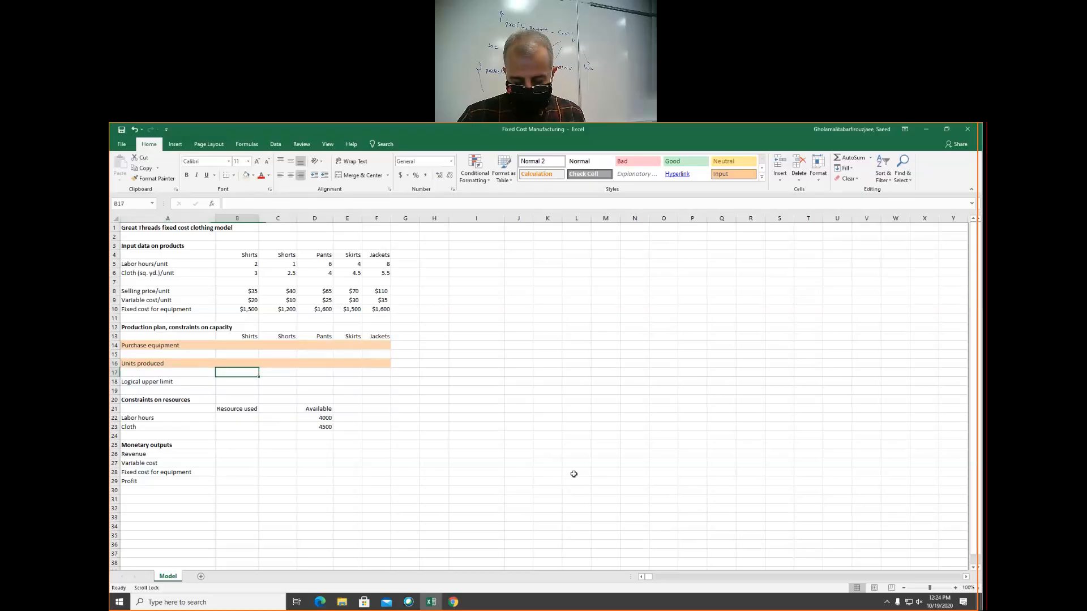
{"action": "type", "text": "<"}
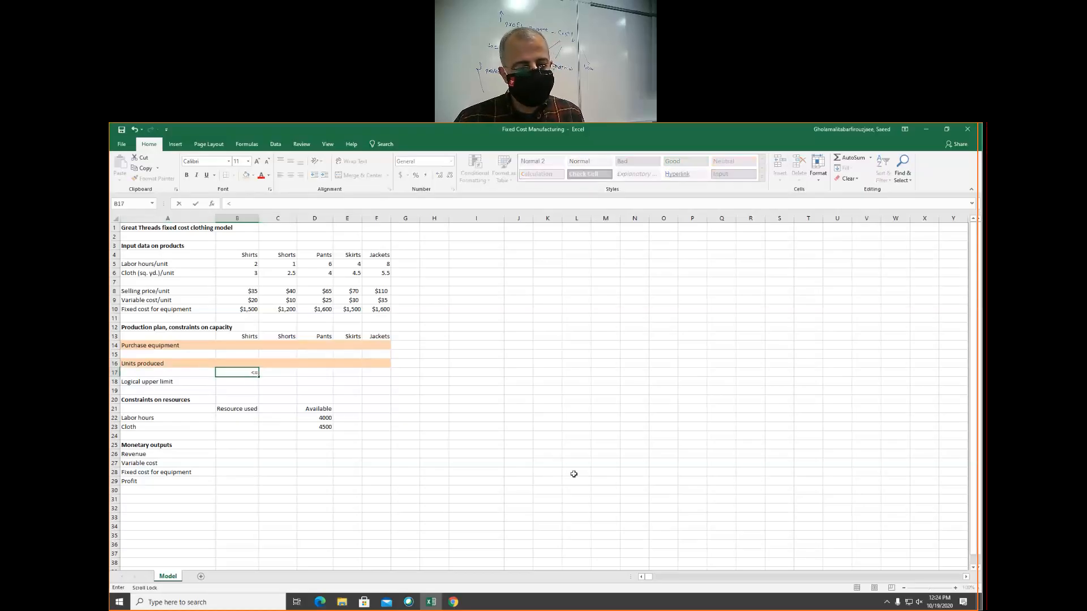
{"action": "type", "text": "="}
{"action": "key", "text": "Return"}
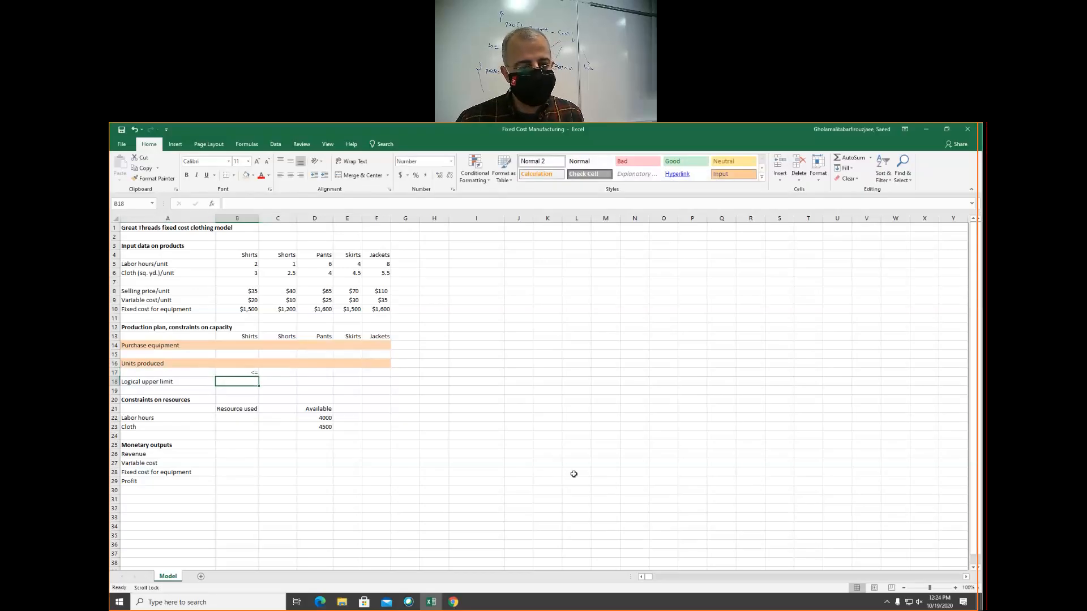
{"action": "left_click", "coordinate": [247, 374]}
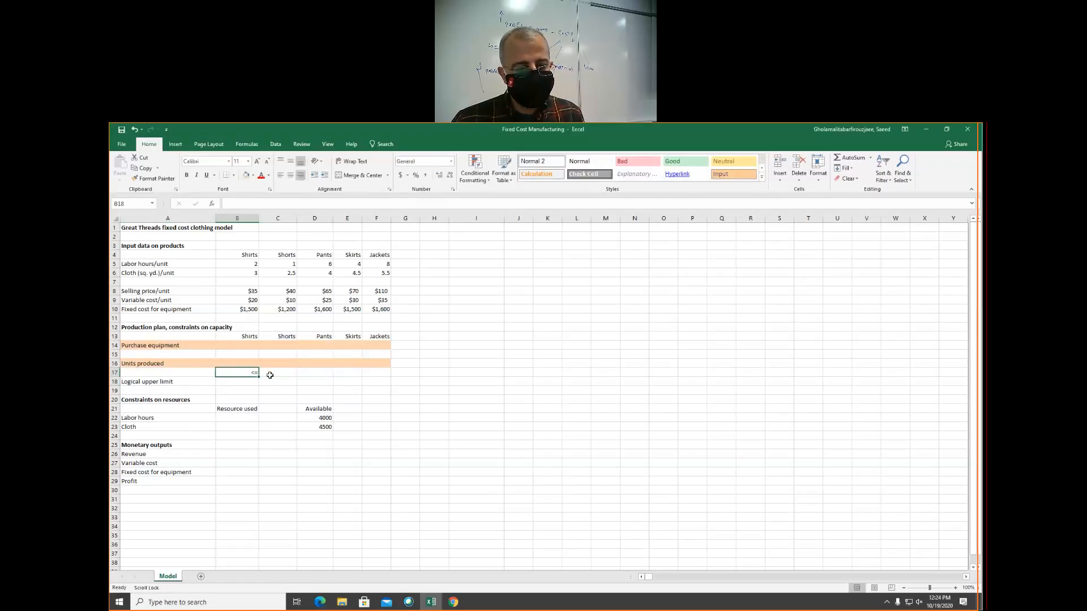
{"action": "left_click_drag", "start_coordinate": [258, 377], "coordinate": [388, 375]}
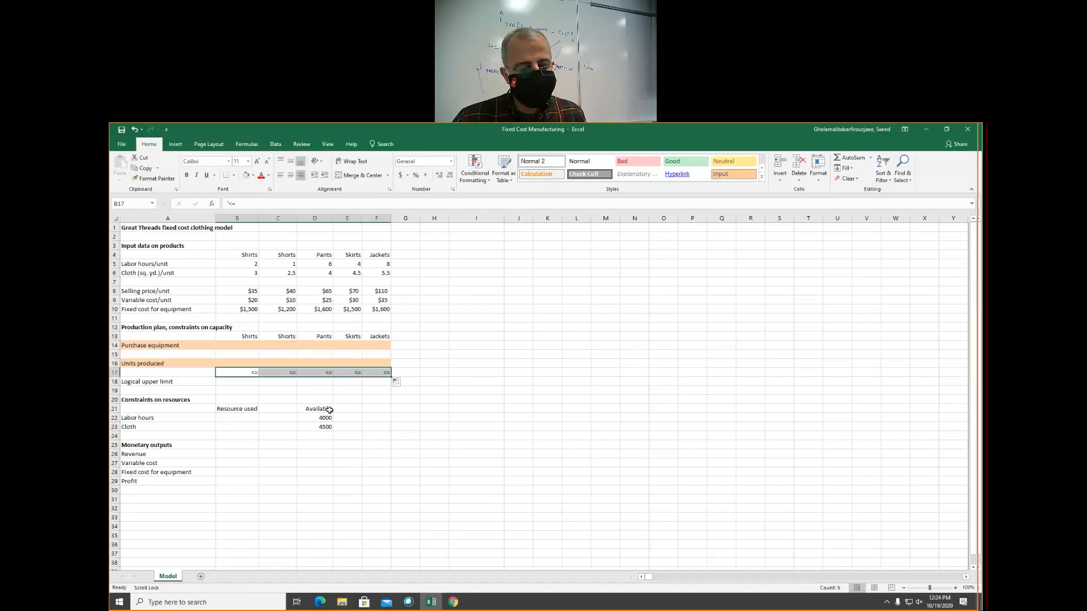
Enter <= in C22 and C23 between the used and available amounts of labor hours and cloth
{"action": "left_click", "coordinate": [278, 418]}
{"action": "type", "text": "<="}
{"action": "key", "text": "Return"}
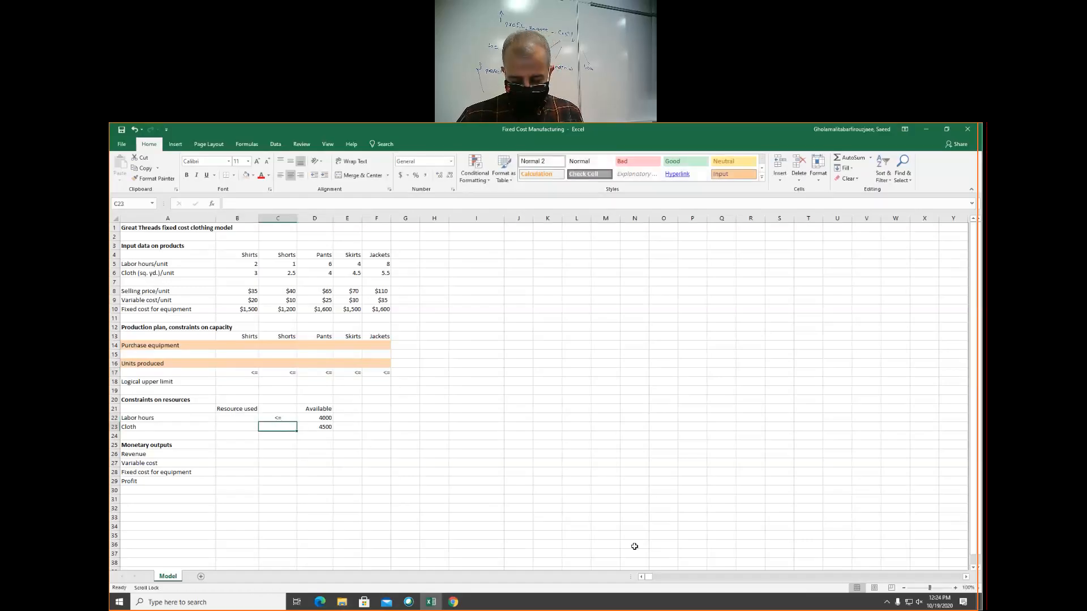
{"action": "type", "text": "<="}
{"action": "key", "text": "Return"}
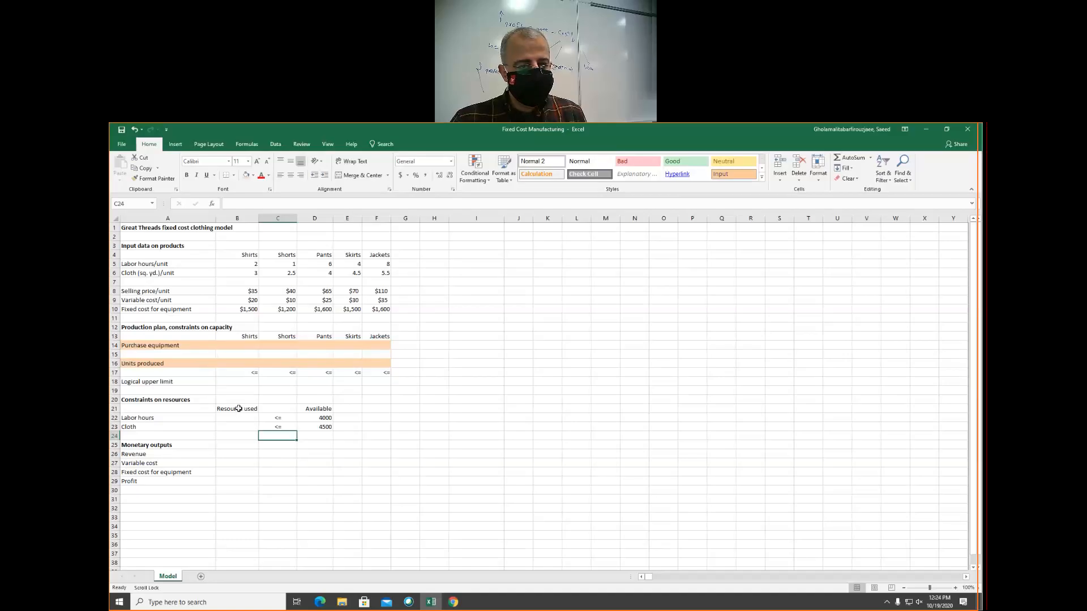
Create range names from the top row for the Resource used block B21:B23 and the Available block D21:D23
{"action": "left_click_drag", "start_coordinate": [238, 408], "coordinate": [243, 429]}
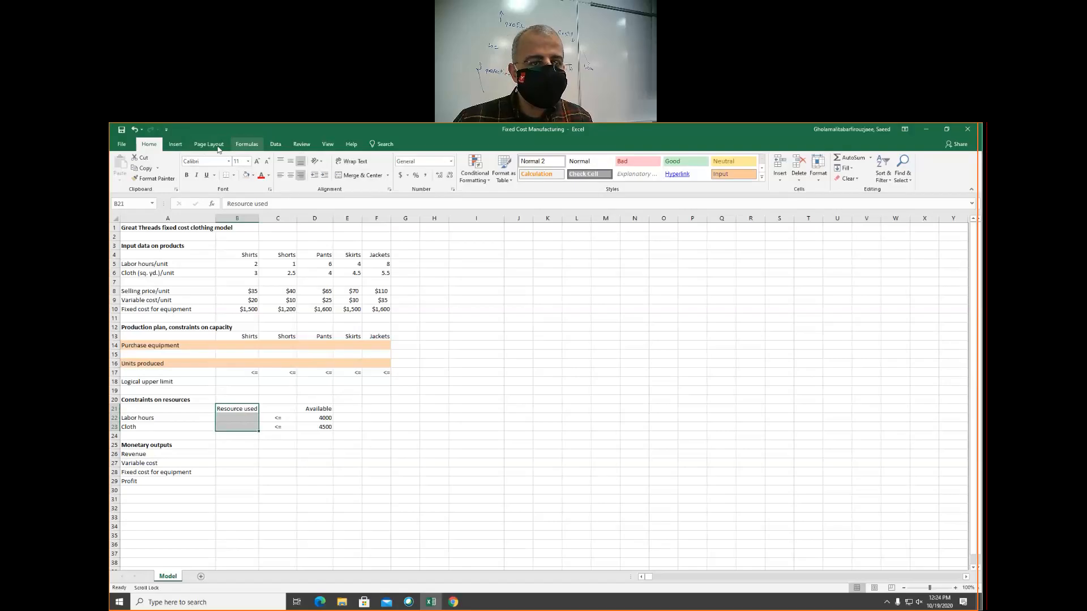
{"action": "left_click", "coordinate": [247, 144]}
{"action": "left_click", "coordinate": [407, 179]}
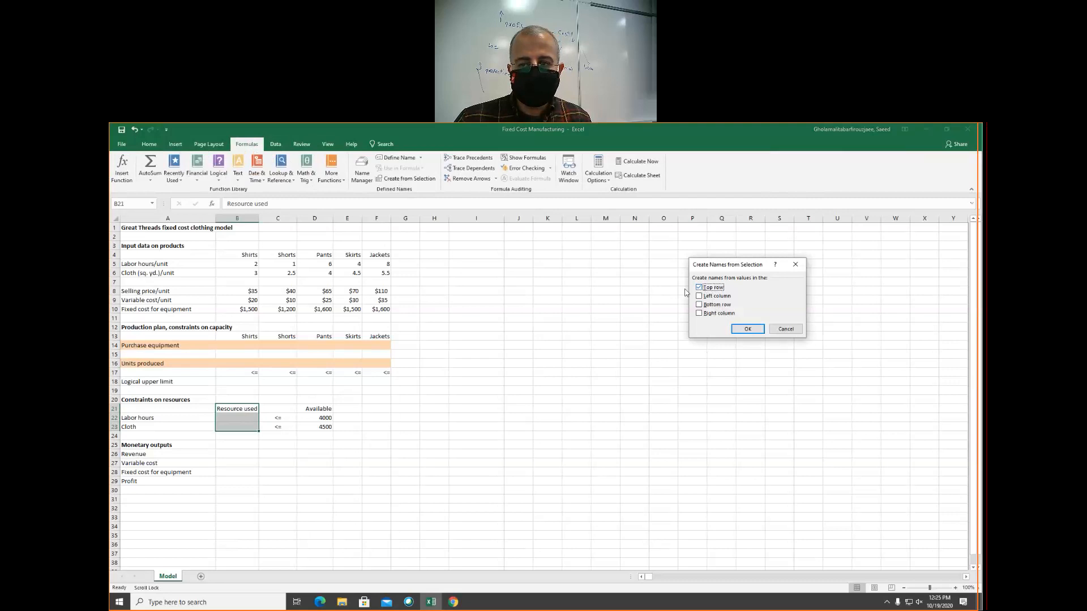
{"action": "left_click", "coordinate": [748, 330]}
{"action": "left_click_drag", "start_coordinate": [317, 407], "coordinate": [339, 434]}
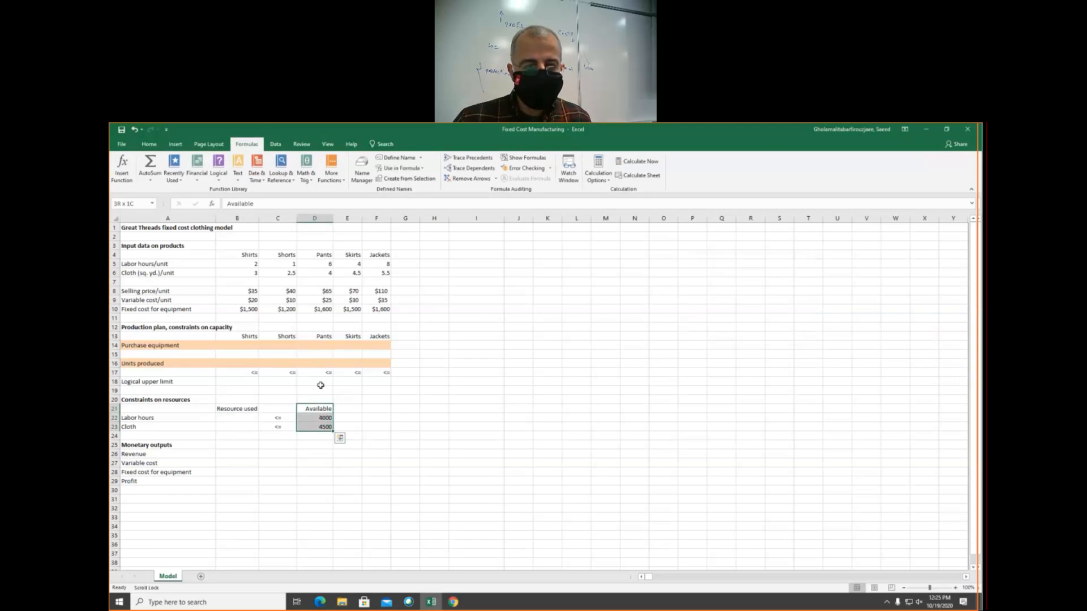
{"action": "left_click", "coordinate": [402, 179]}
{"action": "left_click", "coordinate": [743, 330]}
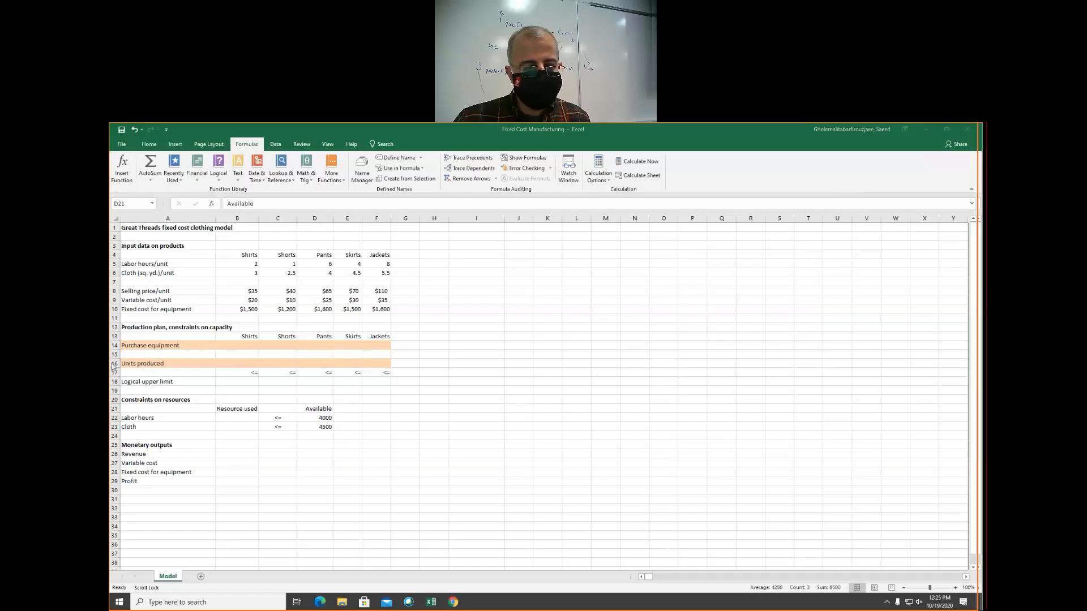
Create range names from the left column for the Units produced, Purchase equipment and Logical upper limit rows, columns A to F
{"action": "left_click_drag", "start_coordinate": [135, 365], "coordinate": [380, 364]}
{"action": "left_click", "coordinate": [406, 179]}
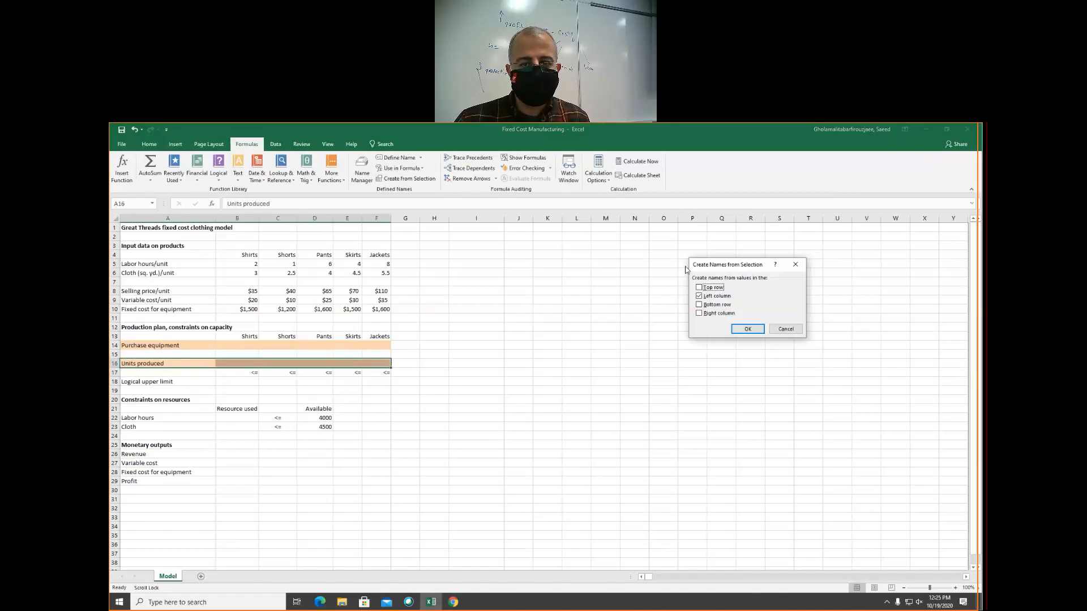
{"action": "left_click", "coordinate": [746, 329]}
{"action": "left_click_drag", "start_coordinate": [142, 346], "coordinate": [382, 345]}
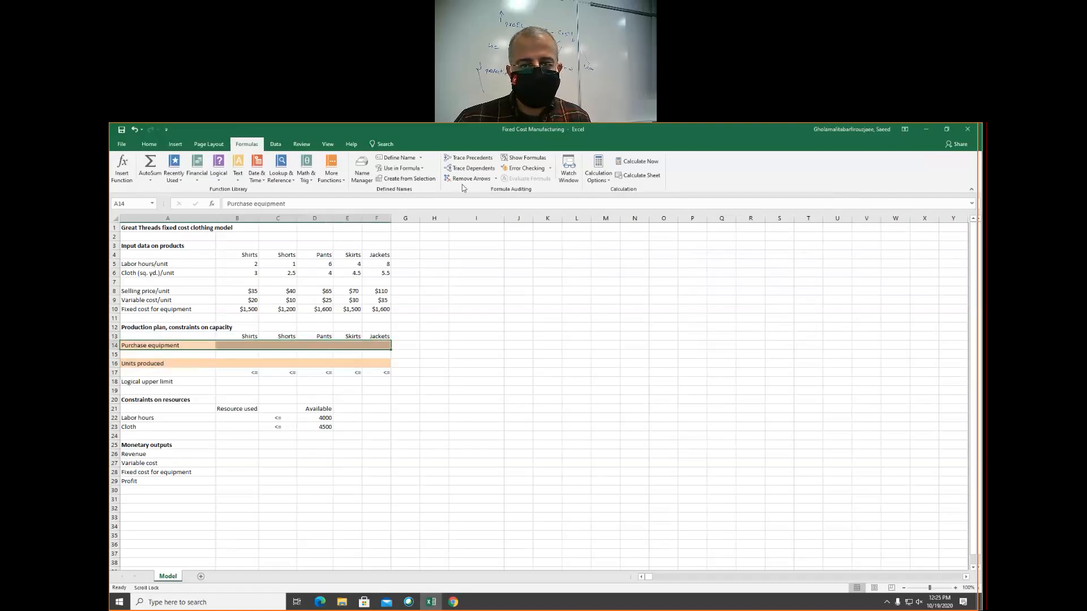
{"action": "left_click", "coordinate": [405, 179]}
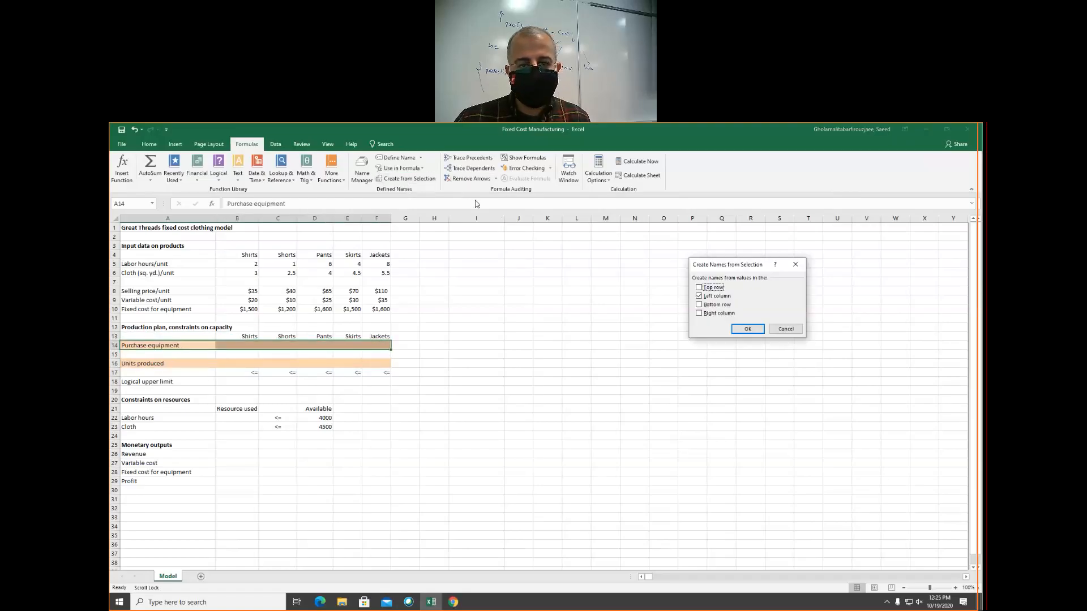
{"action": "left_click", "coordinate": [746, 329]}
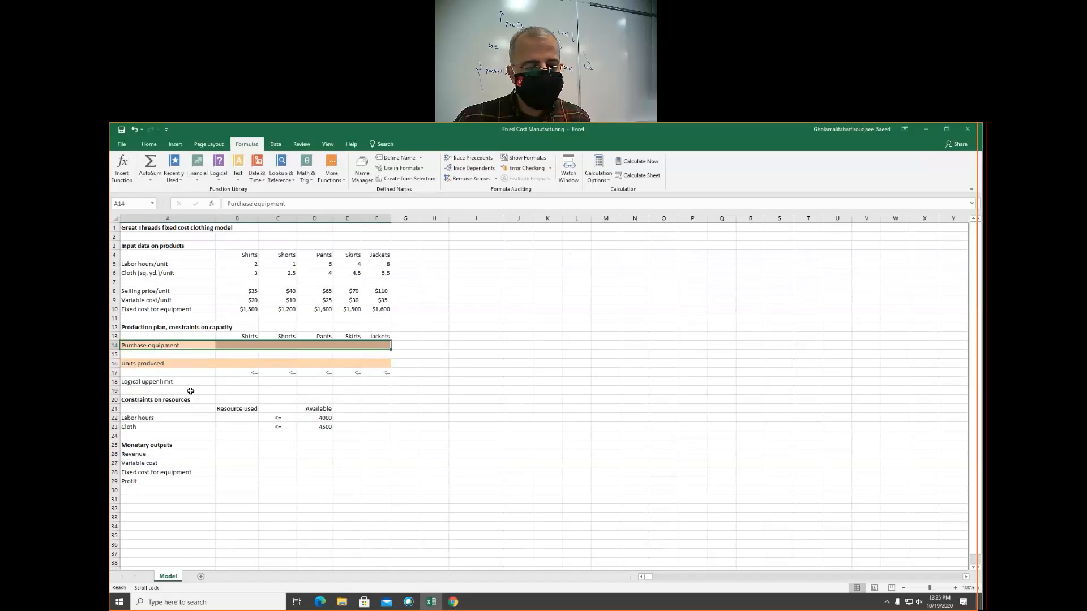
{"action": "left_click_drag", "start_coordinate": [170, 382], "coordinate": [386, 381]}
{"action": "left_click", "coordinate": [394, 180]}
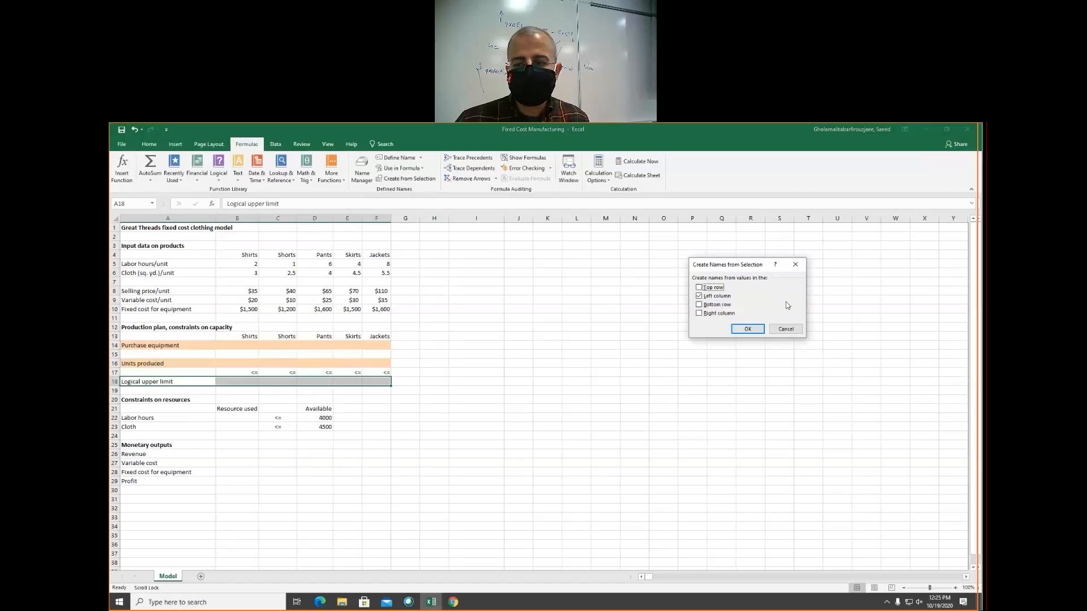
{"action": "left_click", "coordinate": [756, 331]}
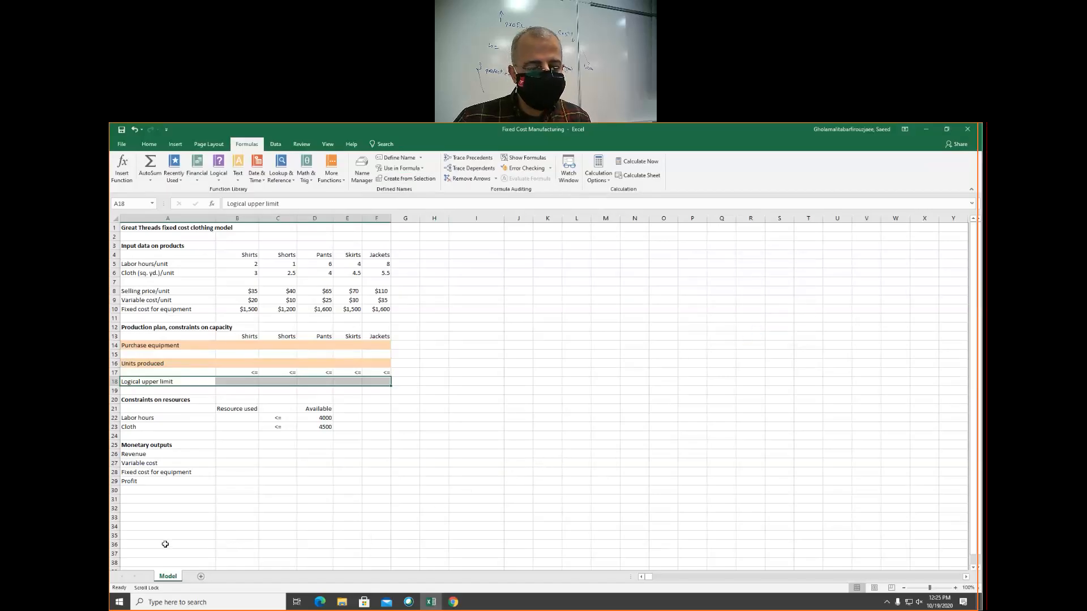
Create a range name for the Profit cell B29 from its left-column label in A29
{"action": "left_click", "coordinate": [150, 483]}
{"action": "left_click_drag", "start_coordinate": [210, 480], "coordinate": [230, 479]}
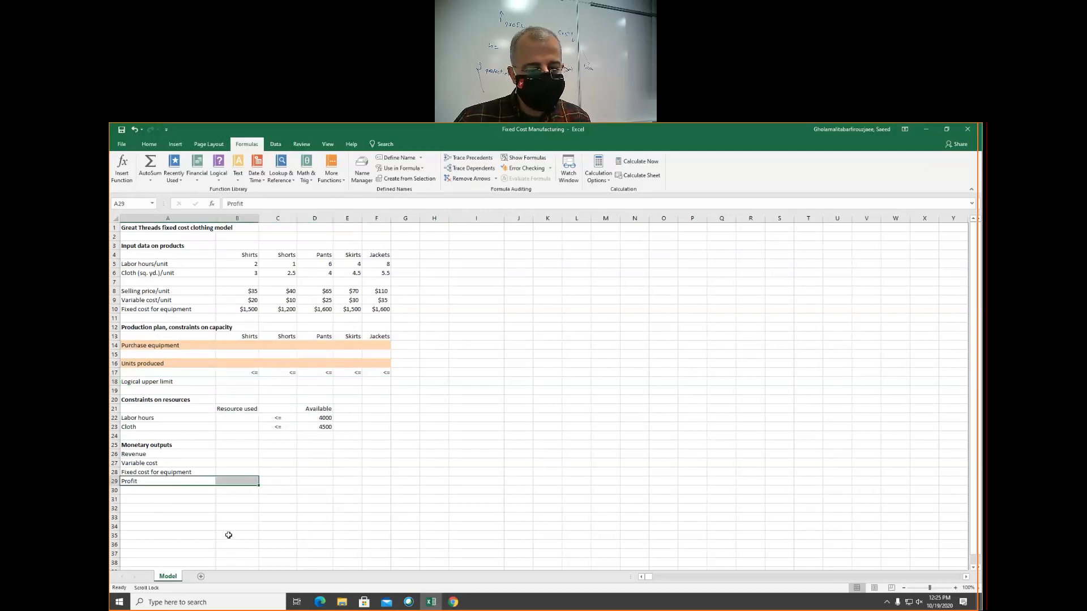
{"action": "left_click", "coordinate": [407, 178]}
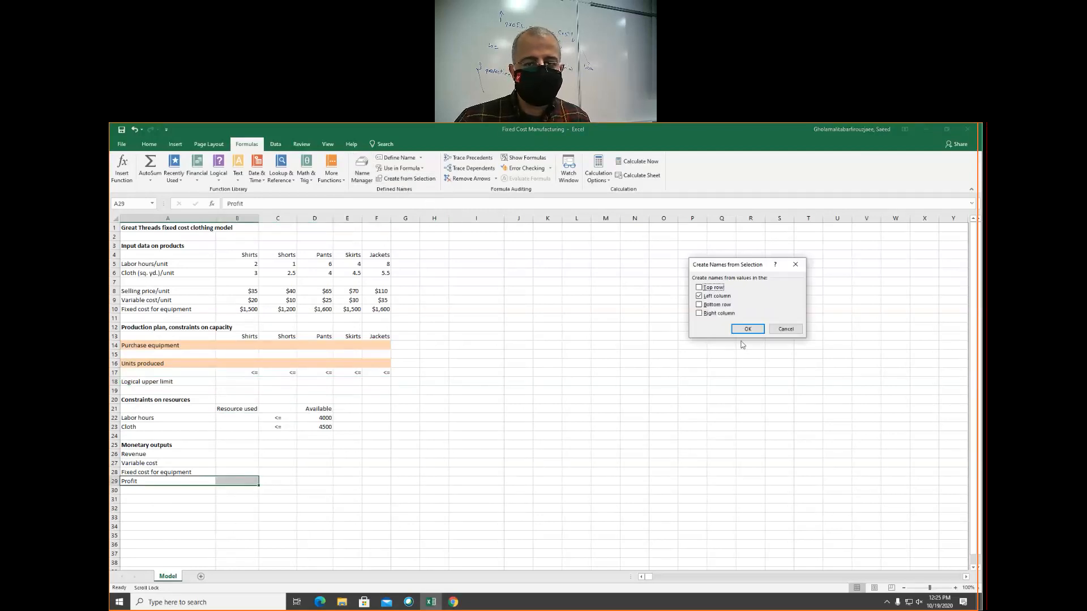
{"action": "left_click", "coordinate": [743, 328]}
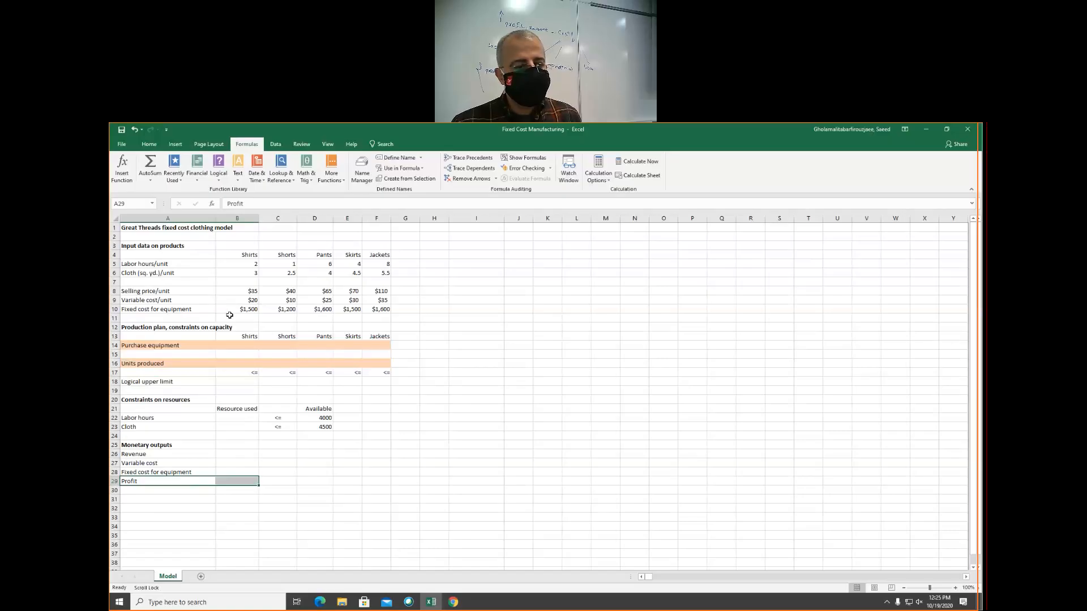
Enter 0 as the trial value for all five products in the Purchase equipment row, B14 to F14
{"action": "left_click", "coordinate": [244, 345]}
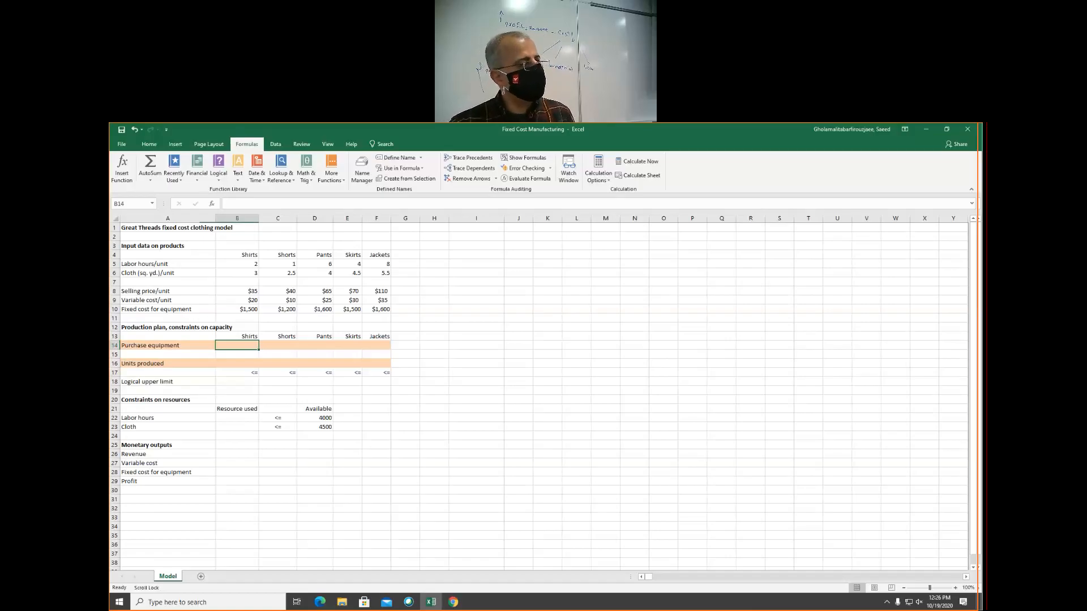
{"action": "scroll", "coordinate": [538, 391], "scroll_direction": "right", "scroll_amount": 1}
{"action": "type", "text": "0"}
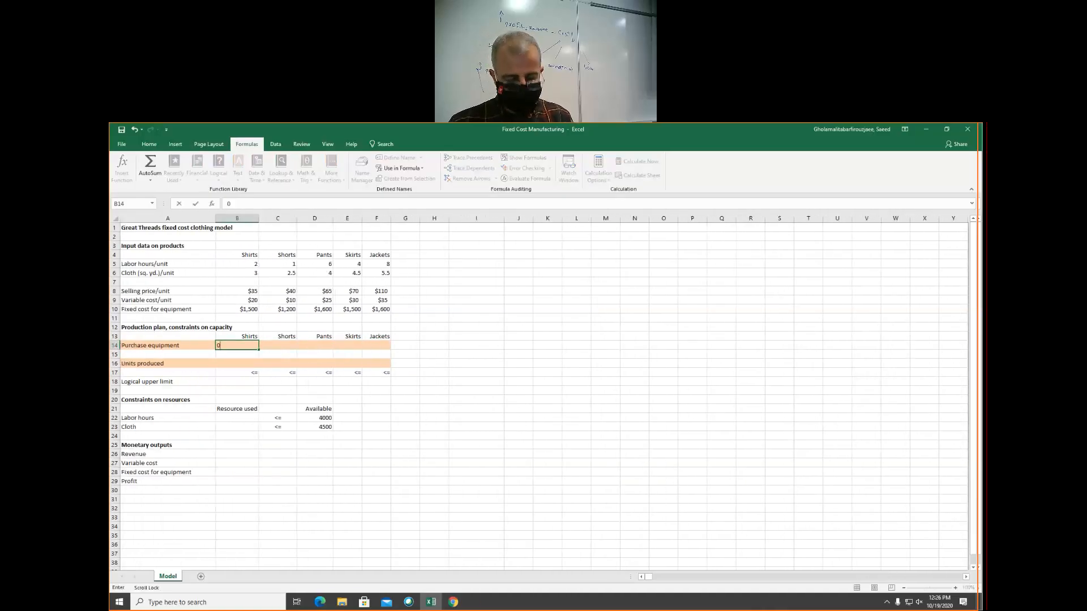
{"action": "key", "text": "Return"}
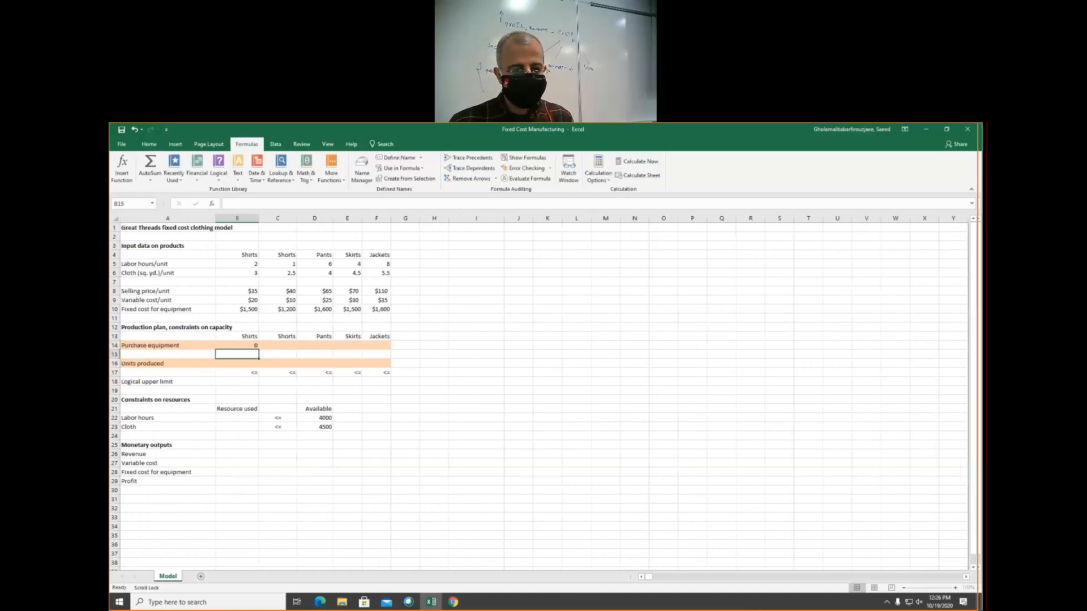
{"action": "left_click", "coordinate": [276, 344]}
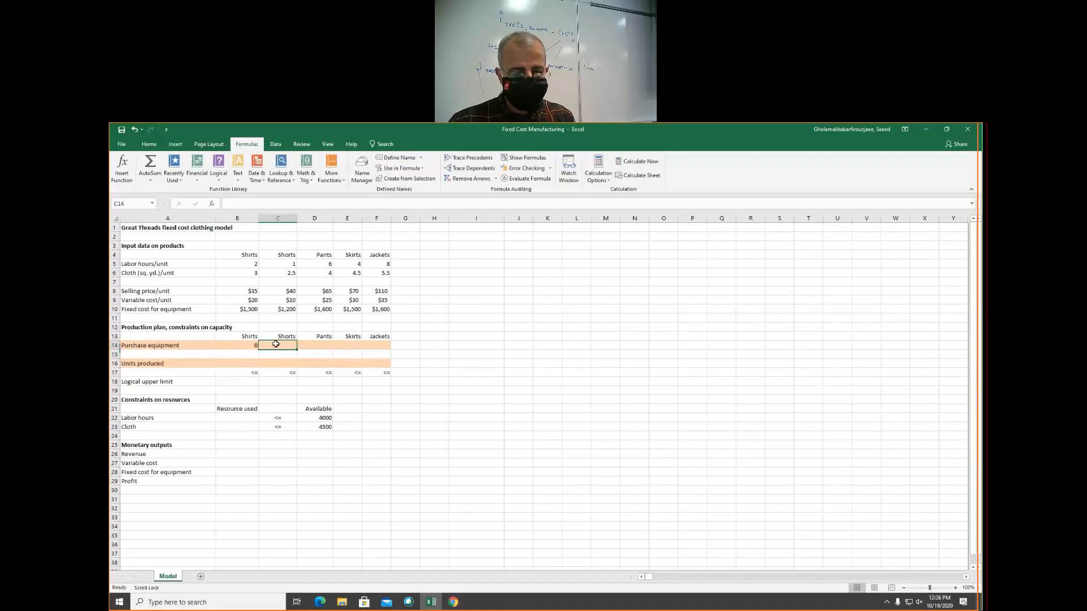
{"action": "type", "text": "0"}
{"action": "left_click", "coordinate": [314, 347]}
{"action": "type", "text": "0"}
{"action": "left_click", "coordinate": [359, 345]}
{"action": "type", "text": "0"}
{"action": "left_click", "coordinate": [375, 346]}
{"action": "type", "text": "0"}
{"action": "left_click", "coordinate": [249, 387]}
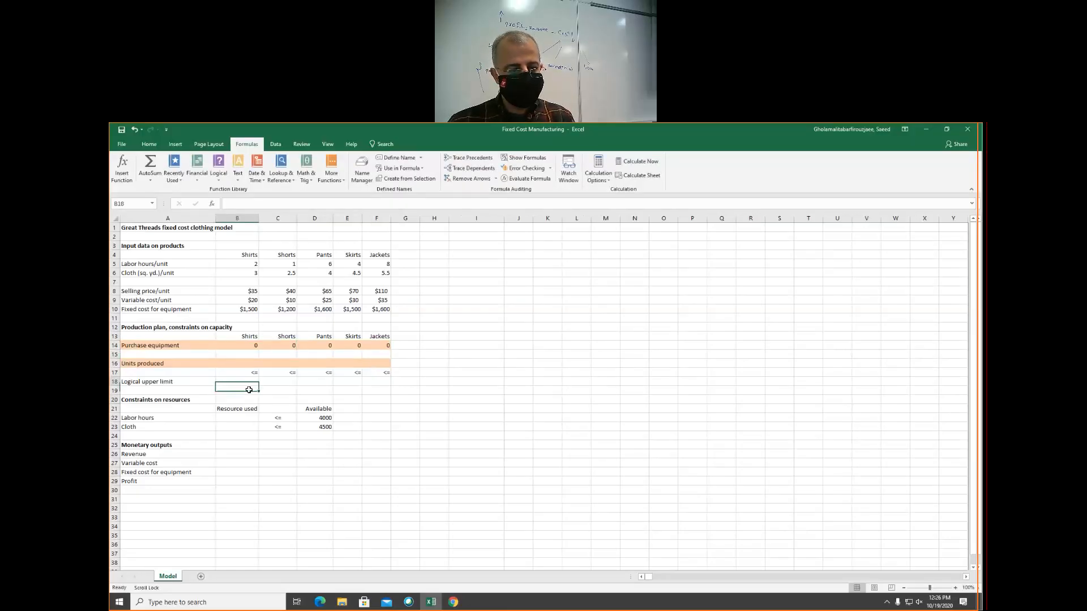
Enter 1 as the trial value for all five products in the Units produced row, B16 to F16
{"action": "left_click", "coordinate": [233, 363]}
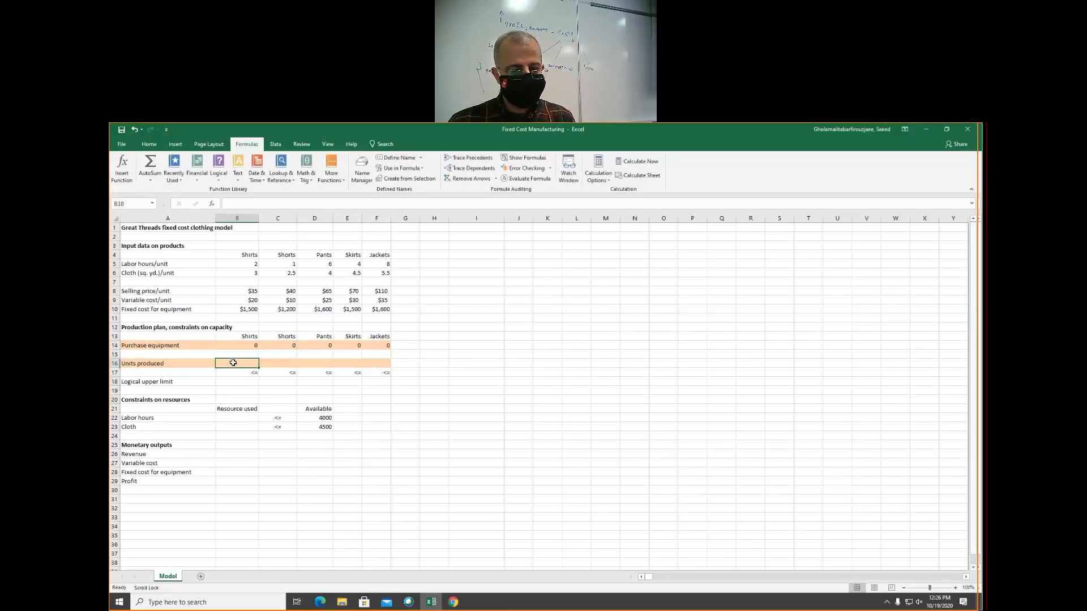
{"action": "type", "text": "1"}
{"action": "left_click", "coordinate": [284, 362]}
{"action": "type", "text": "1"}
{"action": "left_click", "coordinate": [320, 361]}
{"action": "type", "text": "1"}
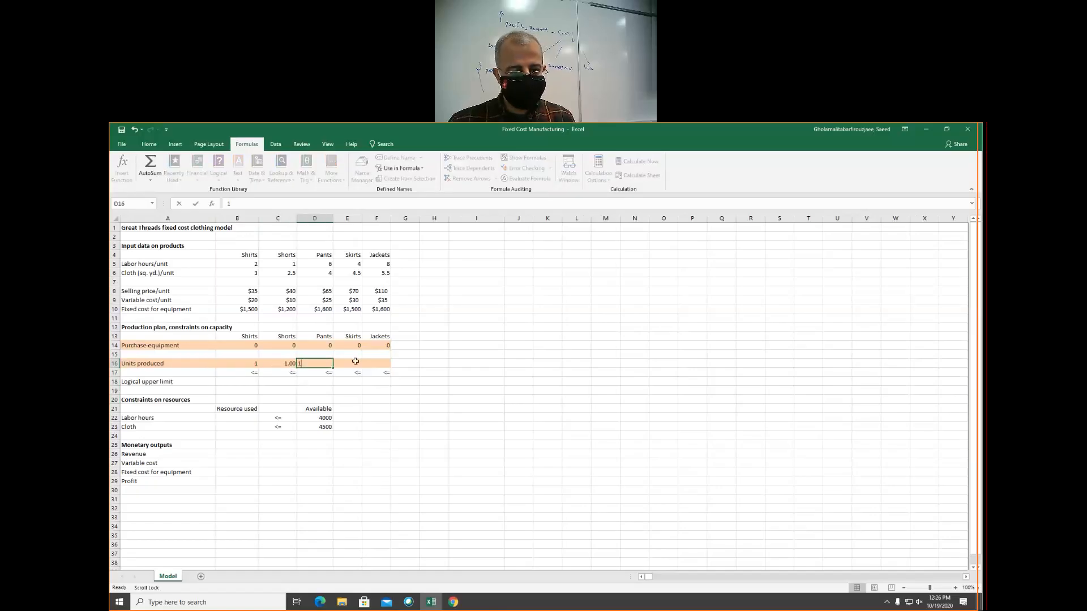
{"action": "left_click", "coordinate": [356, 363]}
{"action": "type", "text": "1"}
{"action": "left_click", "coordinate": [378, 363]}
{"action": "type", "text": "1"}
{"action": "left_click", "coordinate": [258, 472]}
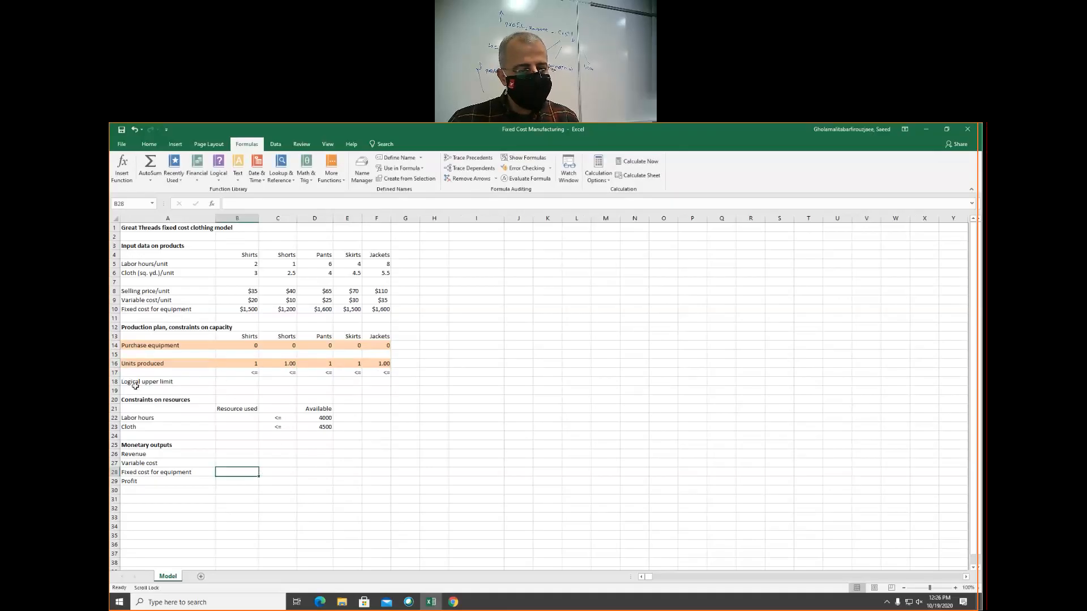
Enter the logical upper limit formula =B14*MIN($D$22/B5,$D$23/B6) in B18 and copy it across to F18
{"action": "left_click", "coordinate": [232, 384]}
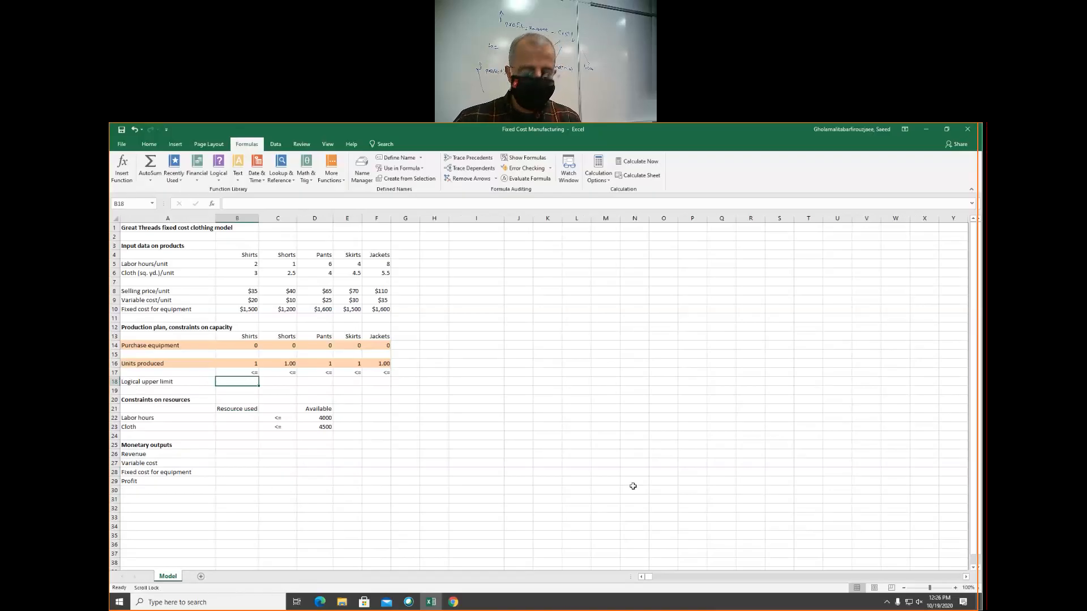
{"action": "type", "text": "="}
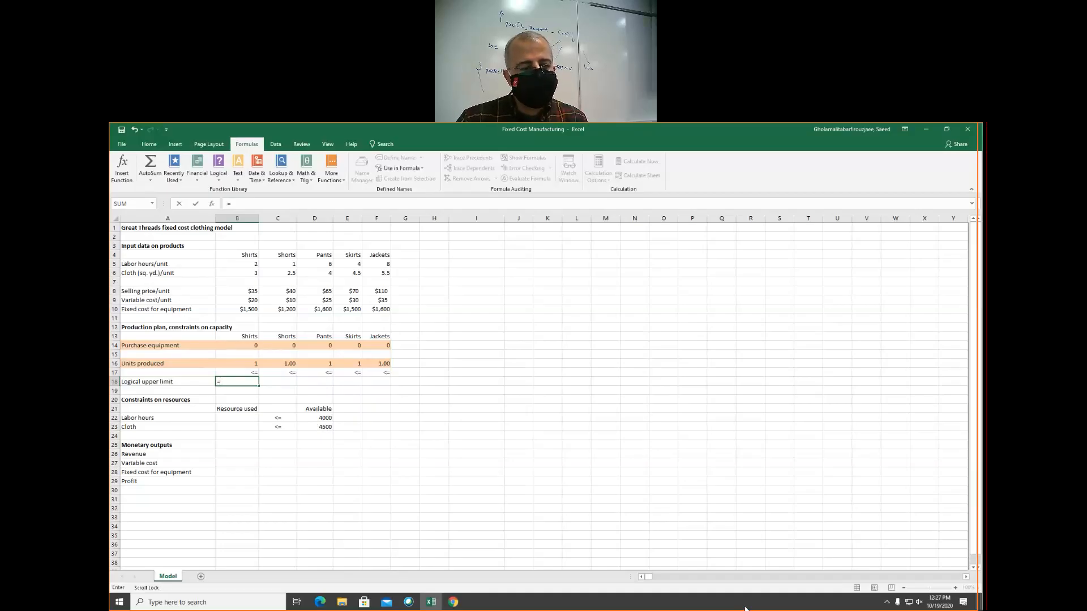
{"action": "type", "text": "b"}
{"action": "key", "text": "BackSpace"}
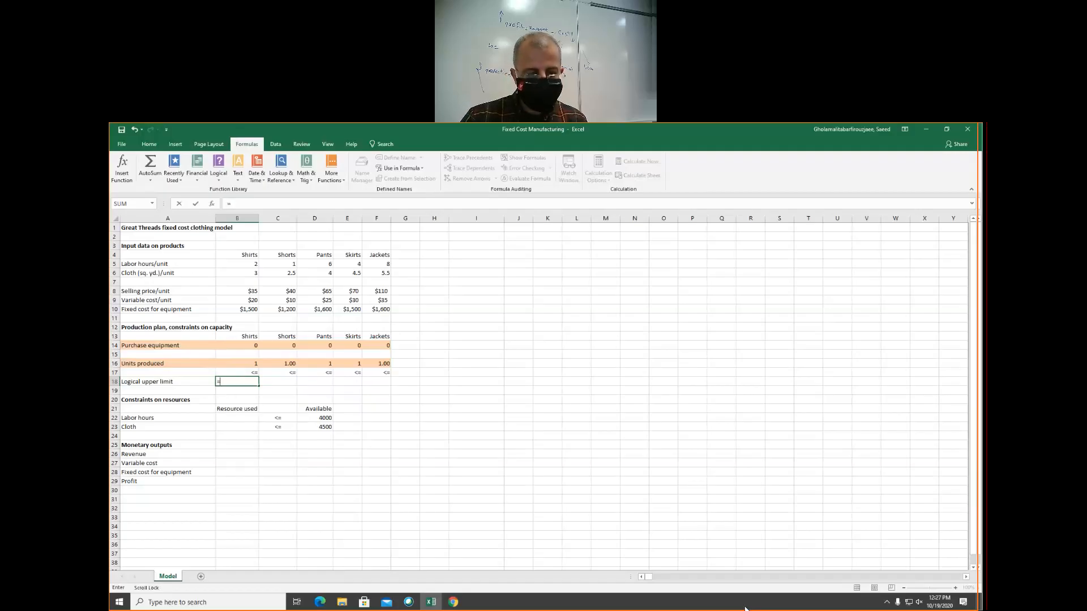
{"action": "type", "text": "b14"}
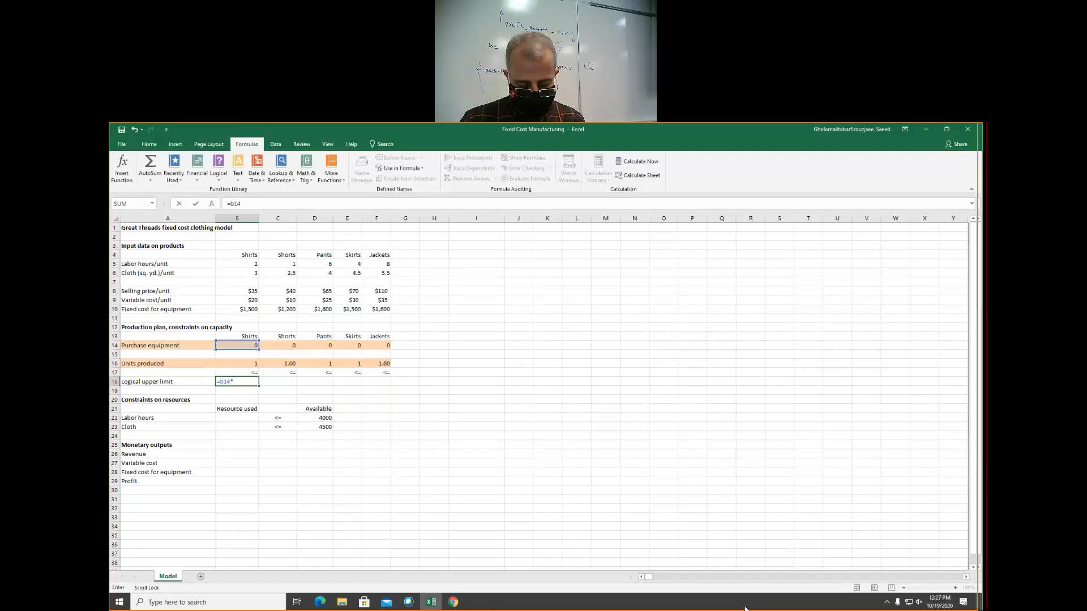
{"action": "type", "text": "*min"}
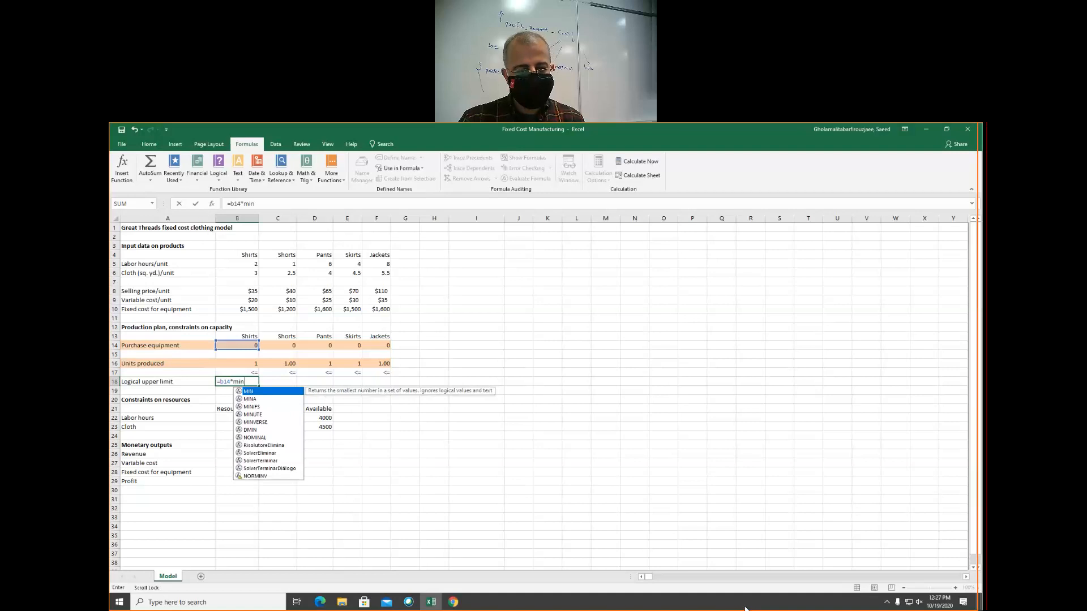
{"action": "key", "text": "Tab"}
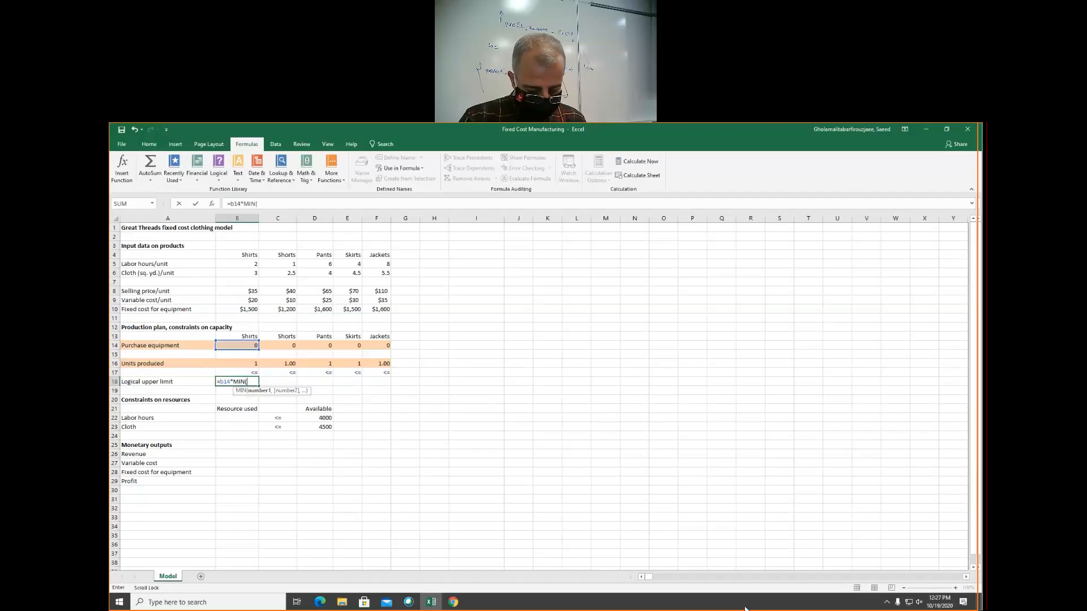
{"action": "type", "text": "$"}
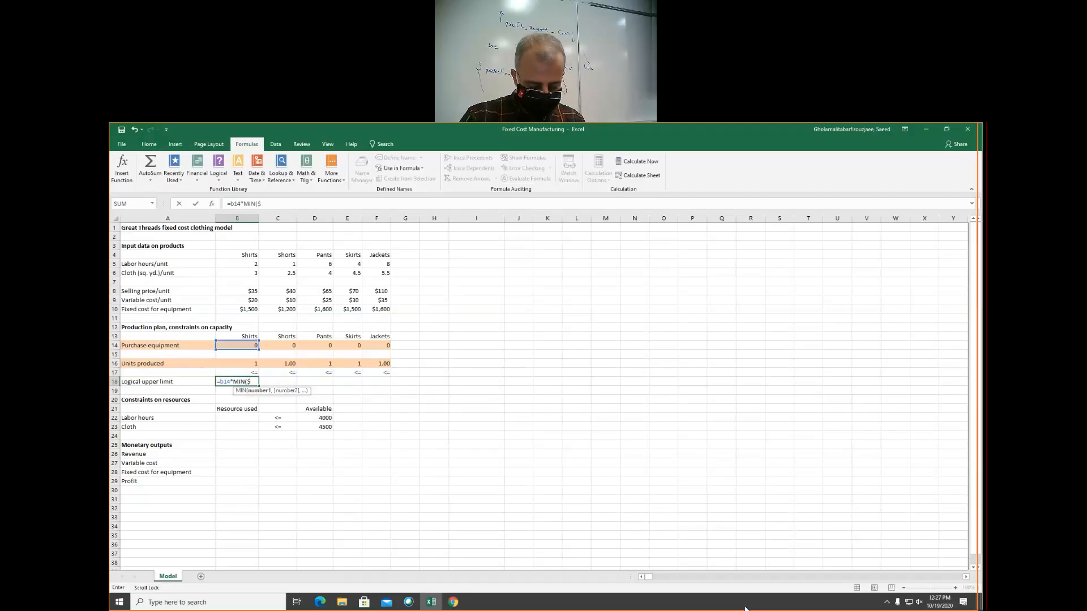
{"action": "type", "text": "d$"}
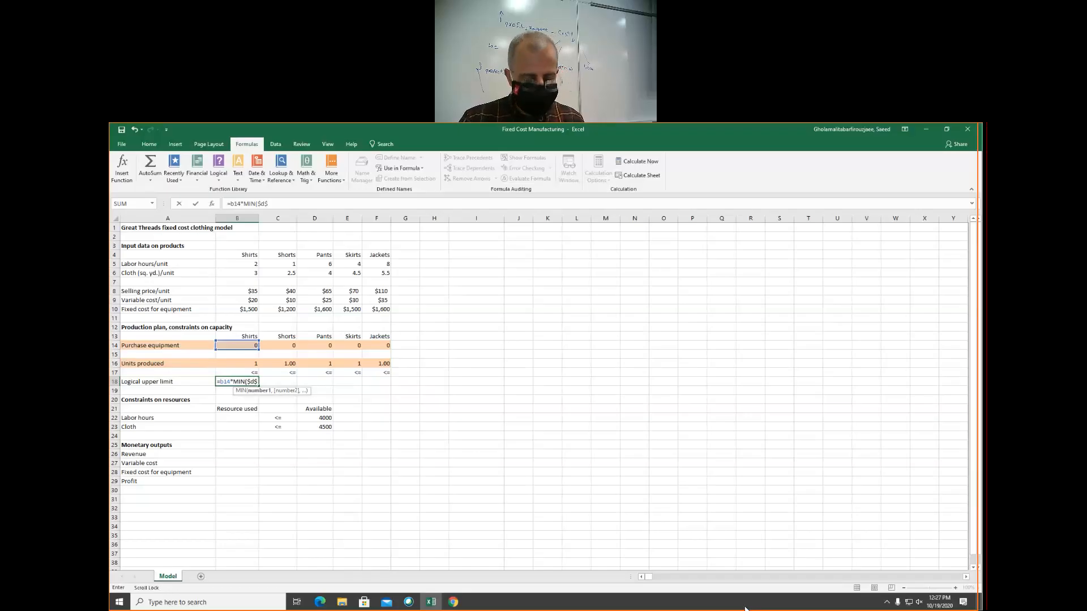
{"action": "type", "text": "22/"}
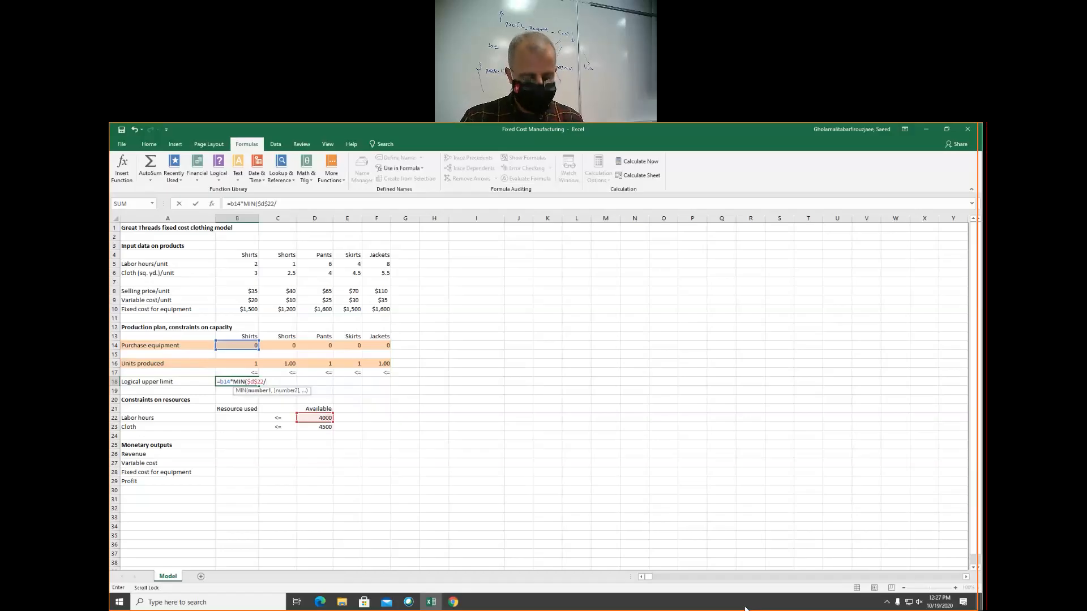
{"action": "type", "text": "b5"}
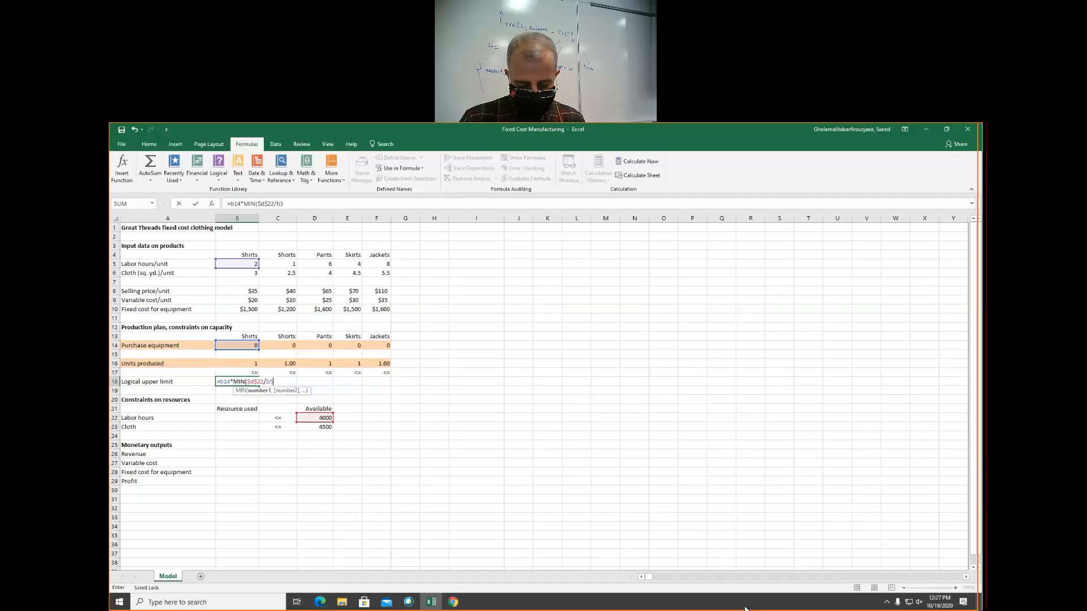
{"action": "type", "text": ","}
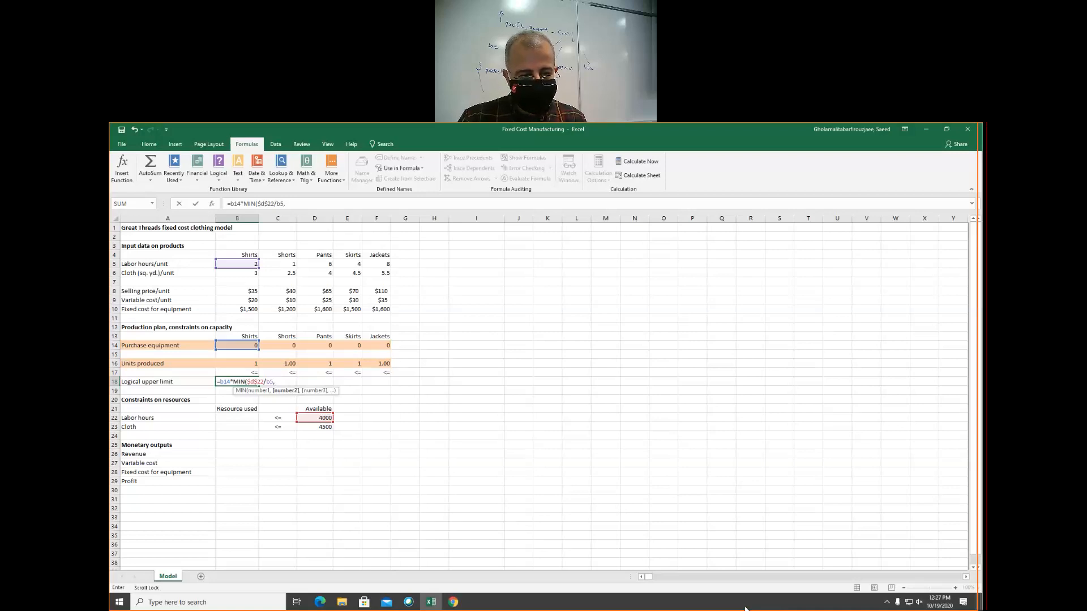
{"action": "type", "text": "$d$23"}
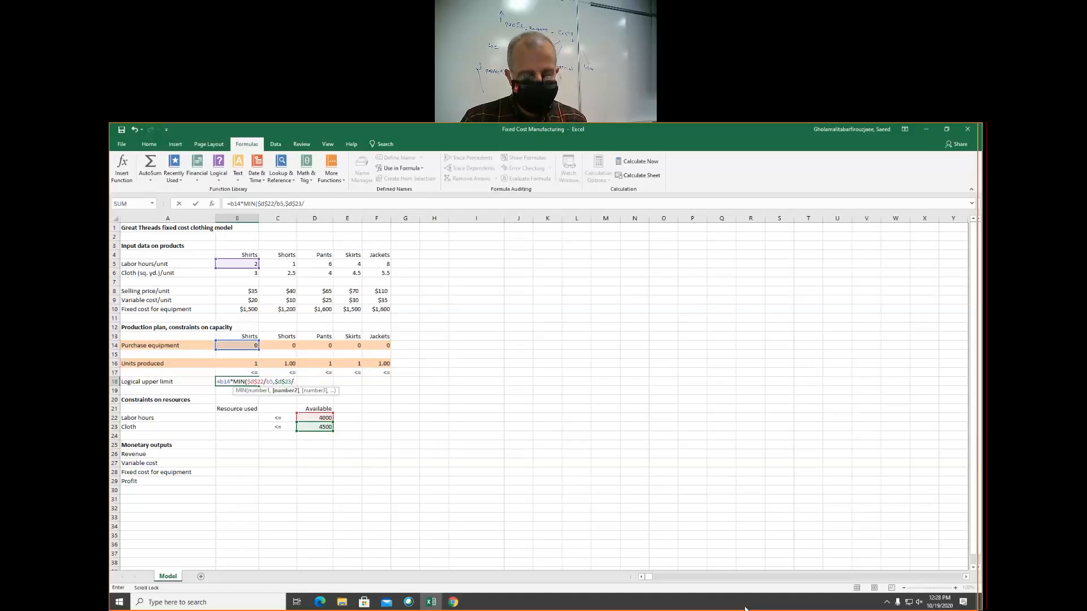
{"action": "type", "text": "/b6"}
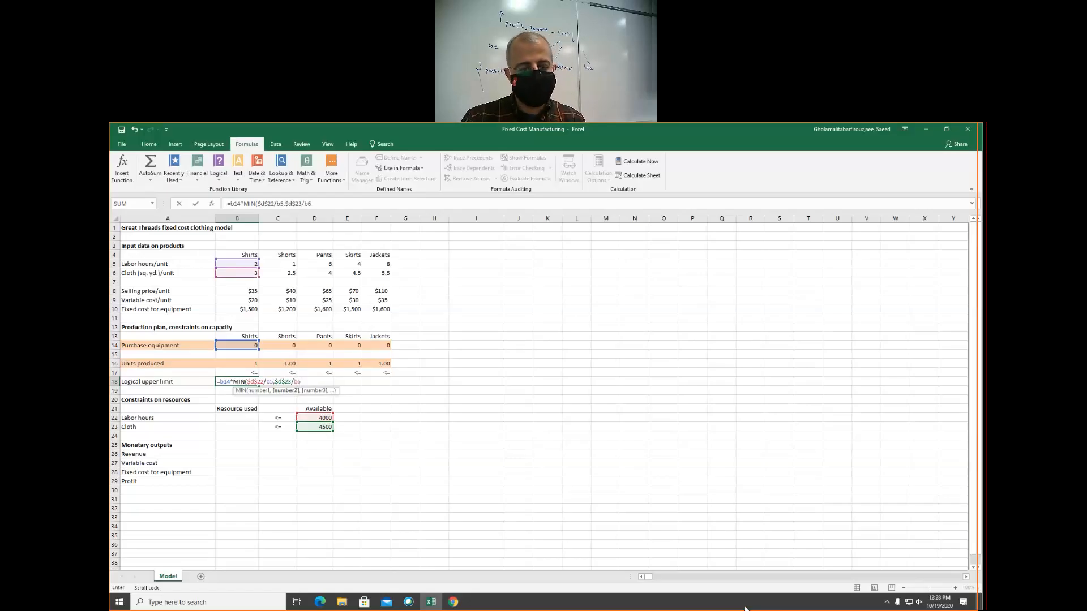
{"action": "type", "text": ")"}
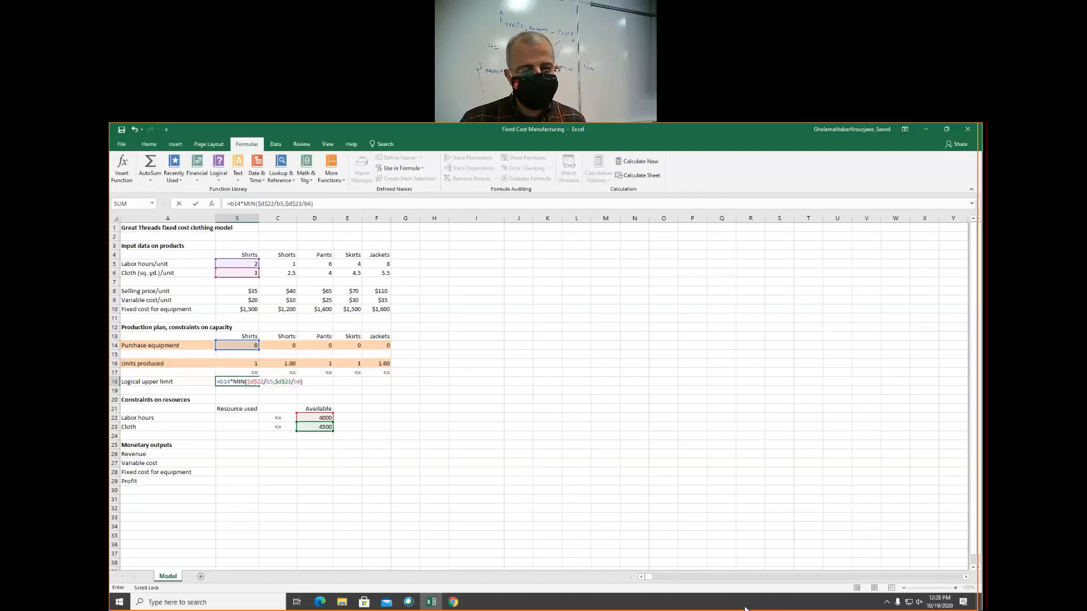
{"action": "key", "text": "Return"}
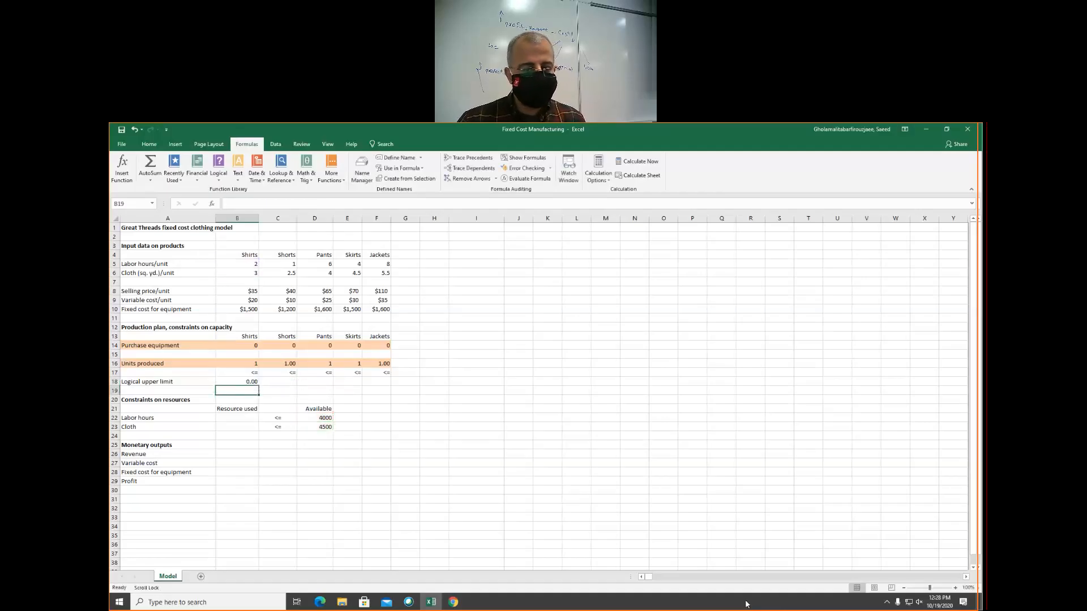
{"action": "left_click", "coordinate": [249, 383]}
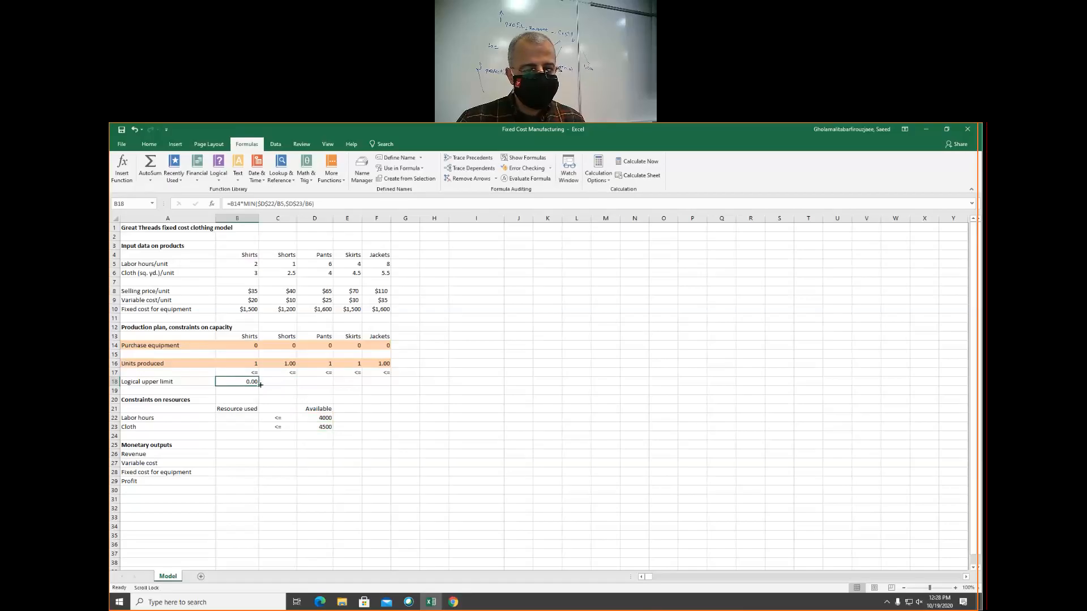
{"action": "left_click_drag", "start_coordinate": [259, 386], "coordinate": [387, 383]}
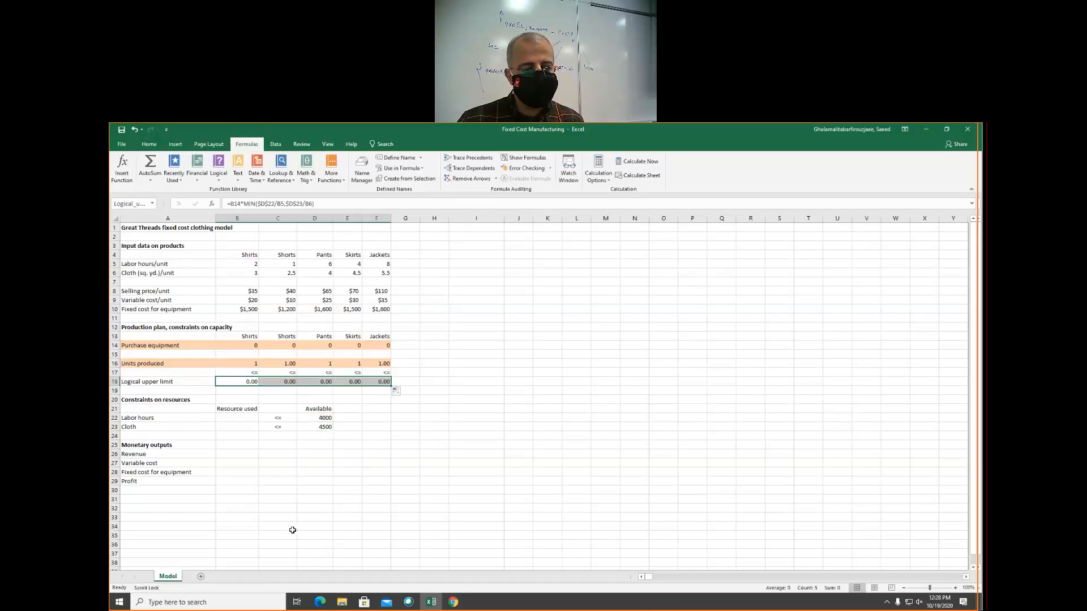
Enter the labor hours used formula =SUMPRODUCT(Units_produced,B5:F5) in B22
{"action": "left_click", "coordinate": [238, 421]}
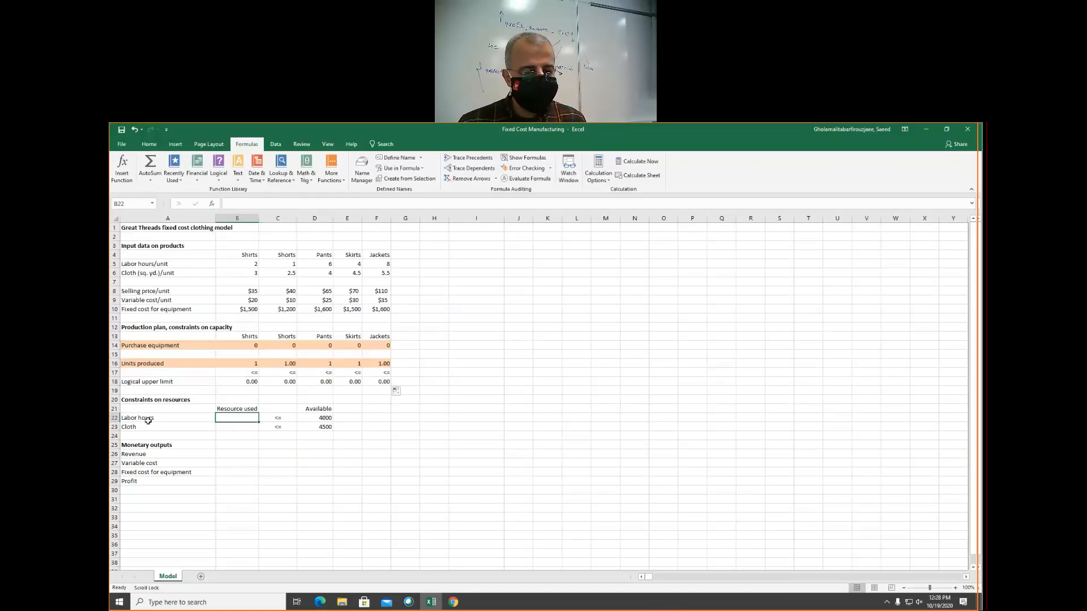
{"action": "type", "text": "="}
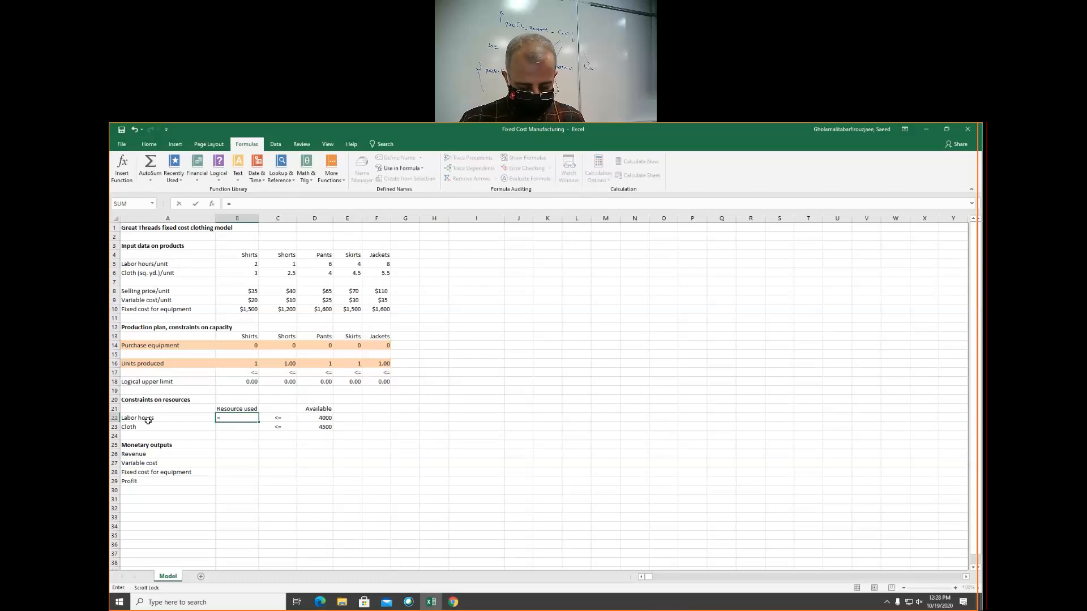
{"action": "type", "text": "sum"}
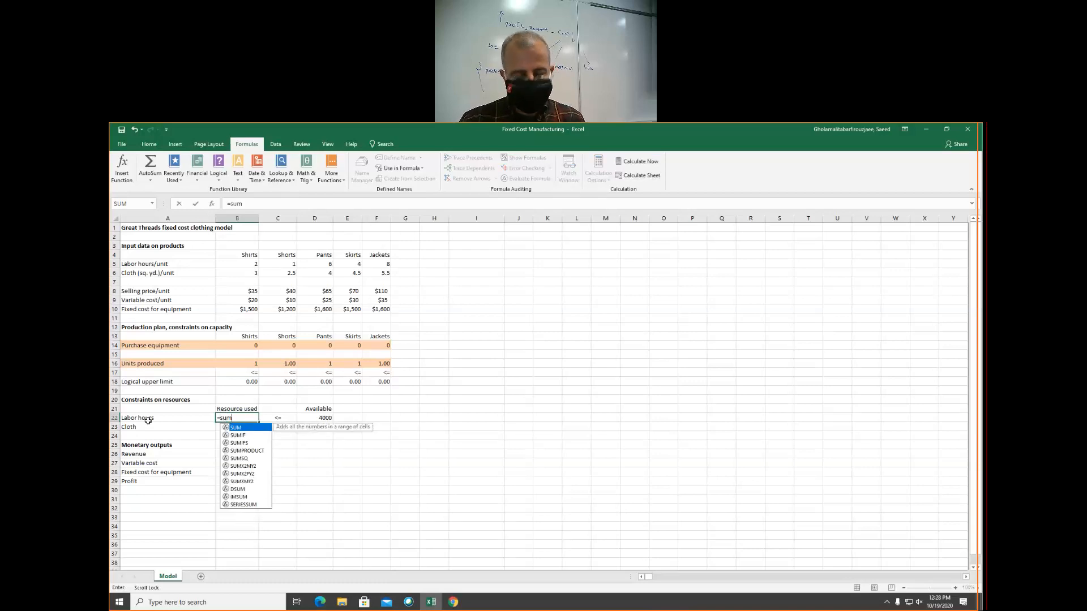
{"action": "type", "text": "p"}
{"action": "key", "text": "Tab"}
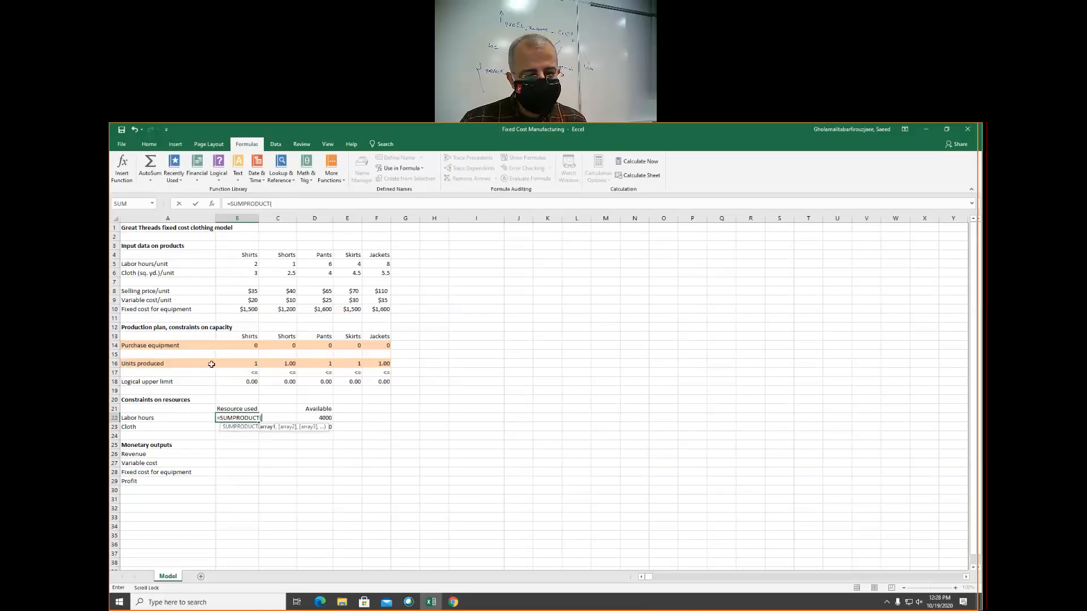
{"action": "type", "text": "units_produced,"}
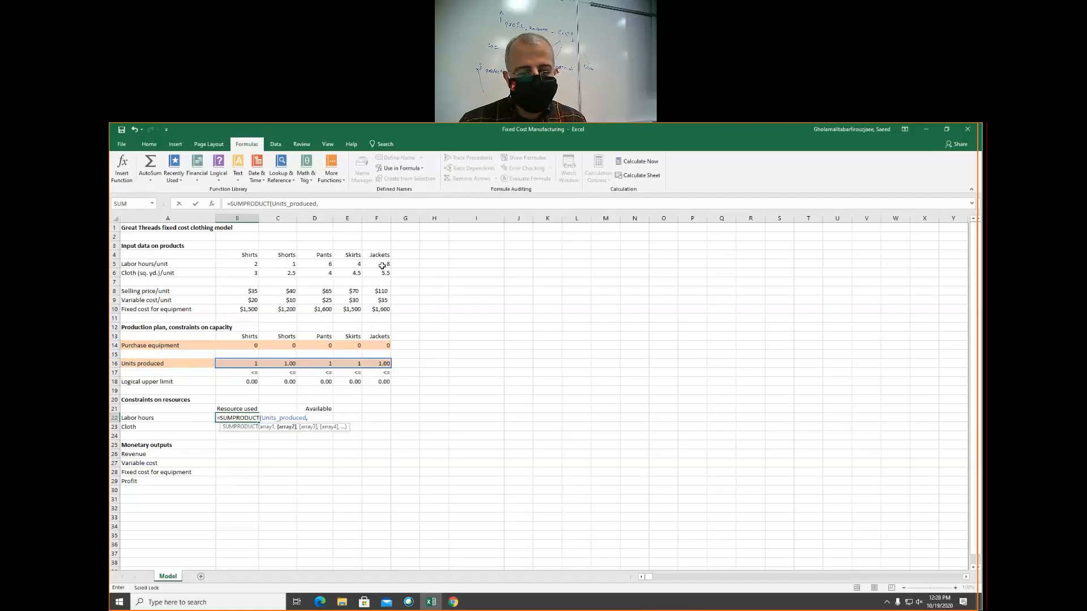
{"action": "type", "text": "b5"}
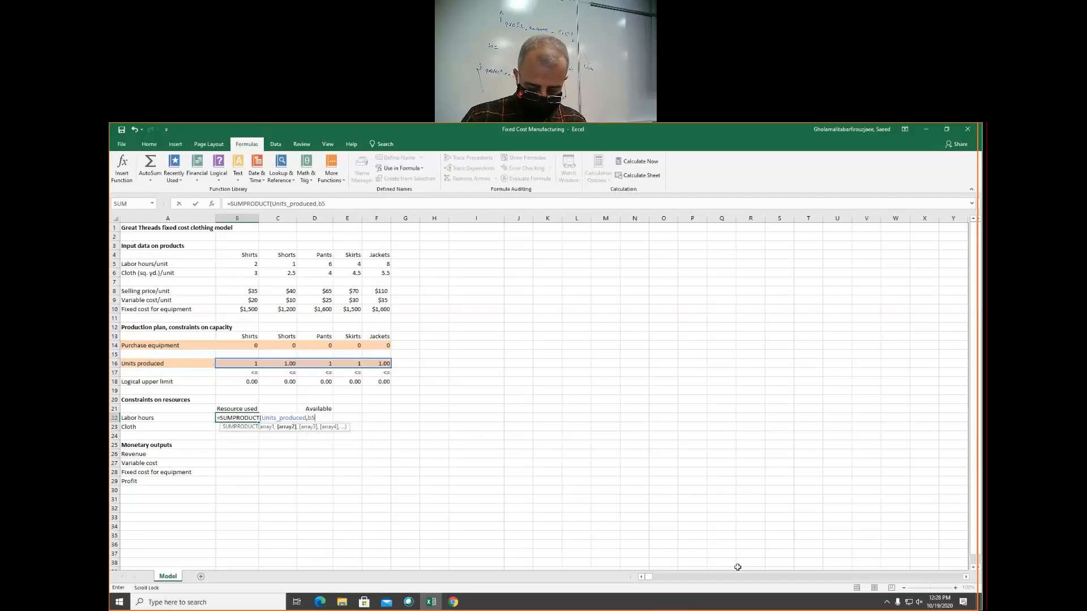
{"action": "type", "text": ":f5"}
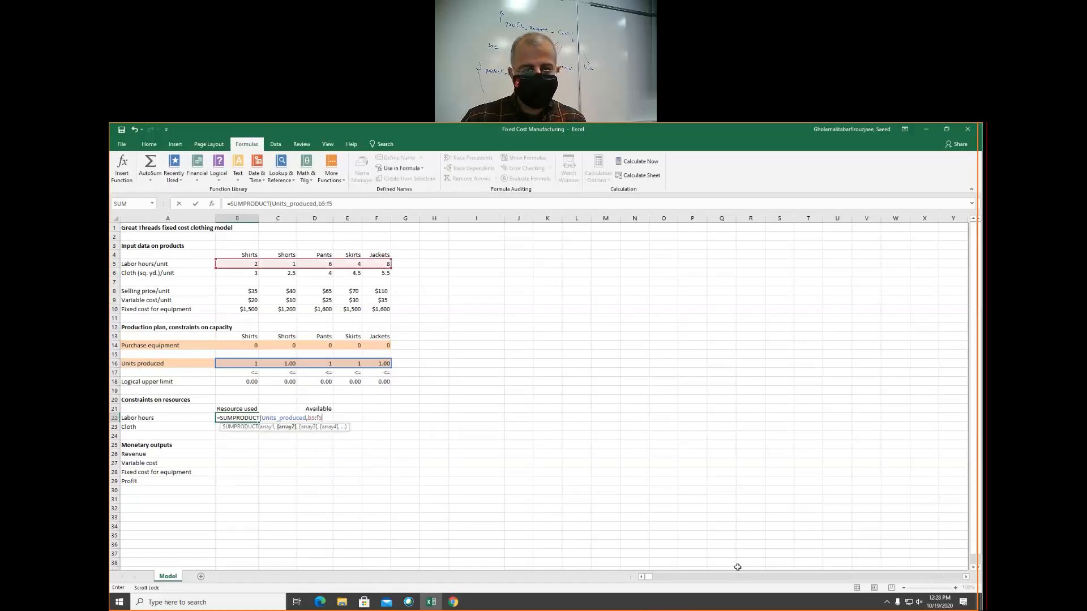
{"action": "type", "text": ")"}
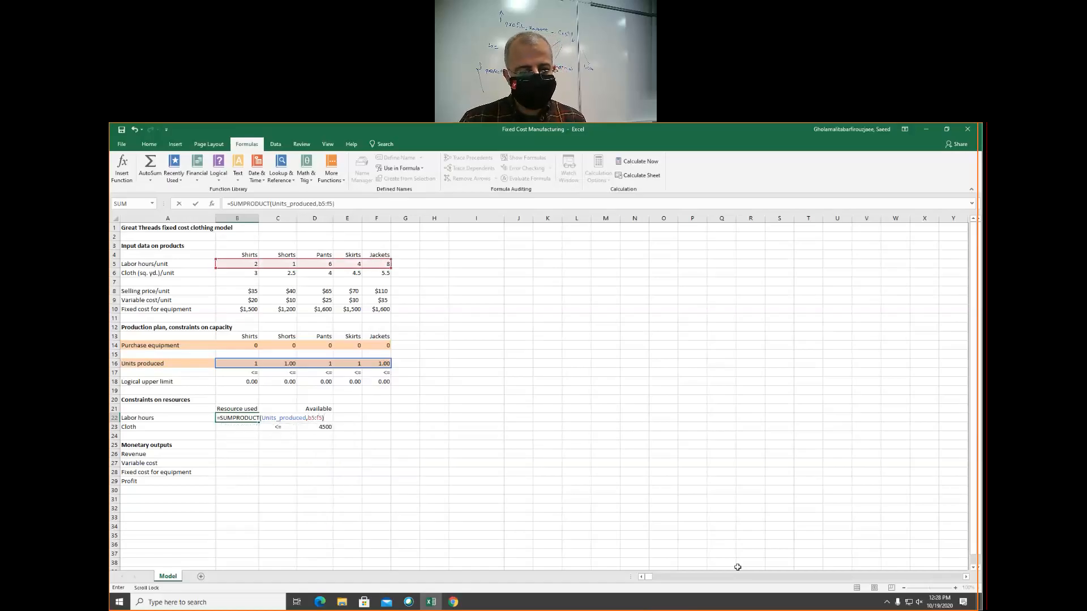
{"action": "key", "text": "Return"}
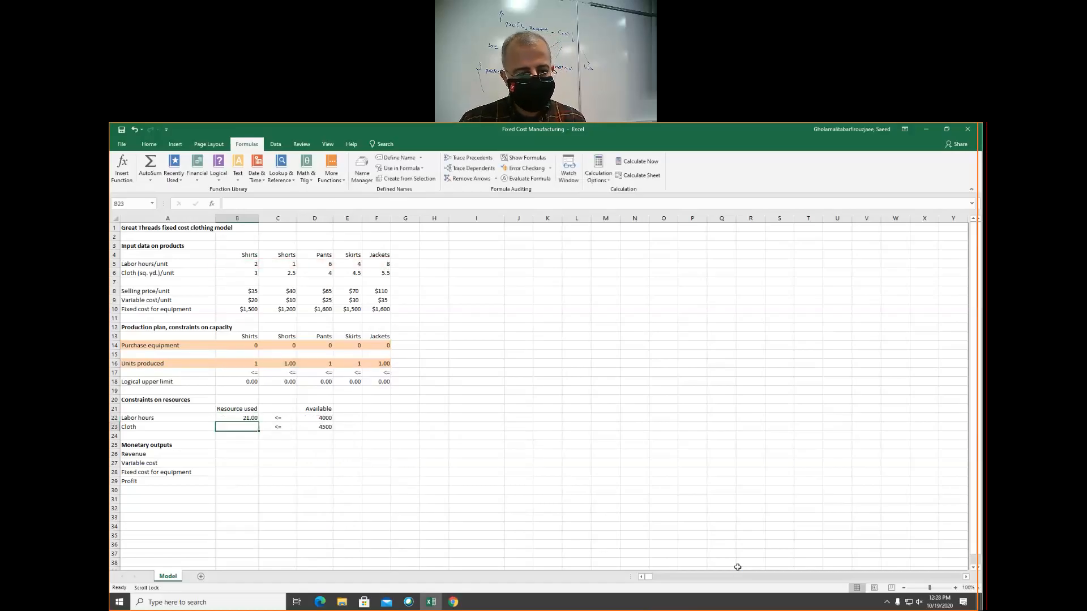
Enter the cloth used formula =SUMPRODUCT(Units_produced,B6:F6) in B23
{"action": "type", "text": "=SUMPRODUCT("}
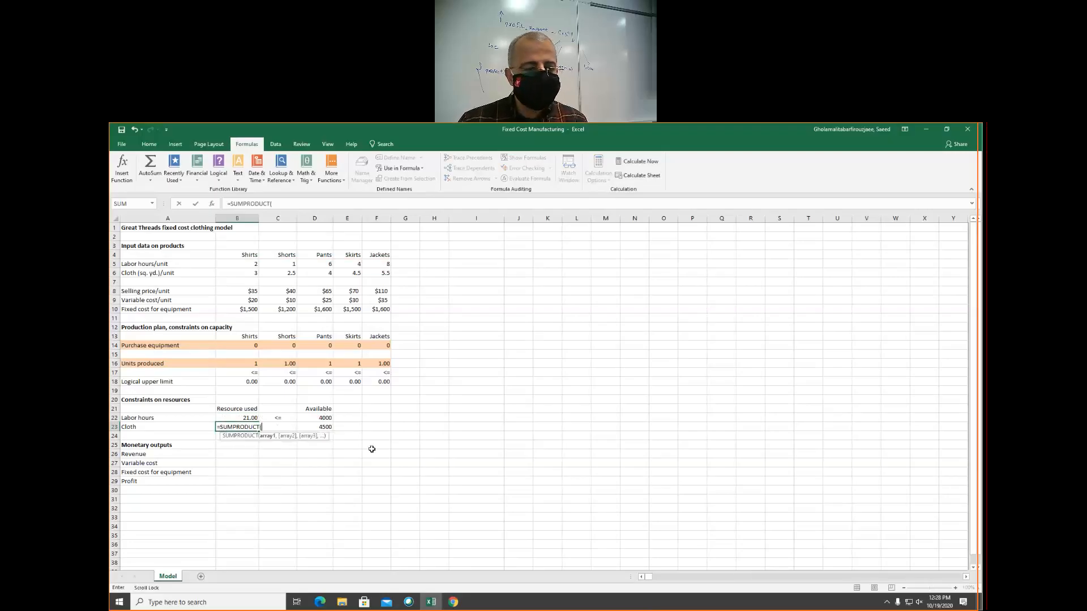
{"action": "type", "text": "un"}
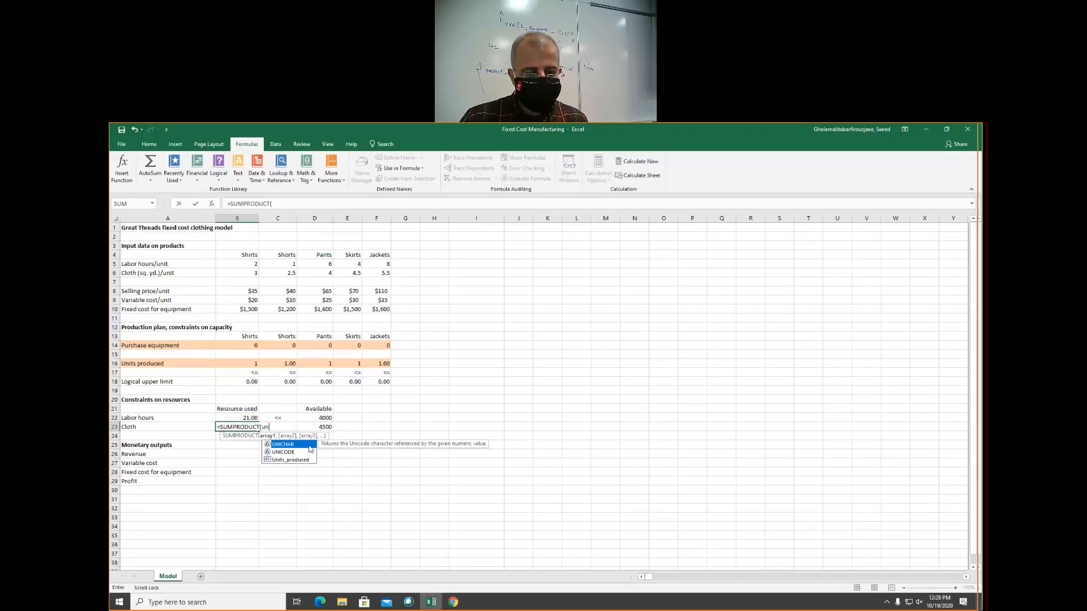
{"action": "key", "text": "Tab"}
{"action": "type", "text": ","}
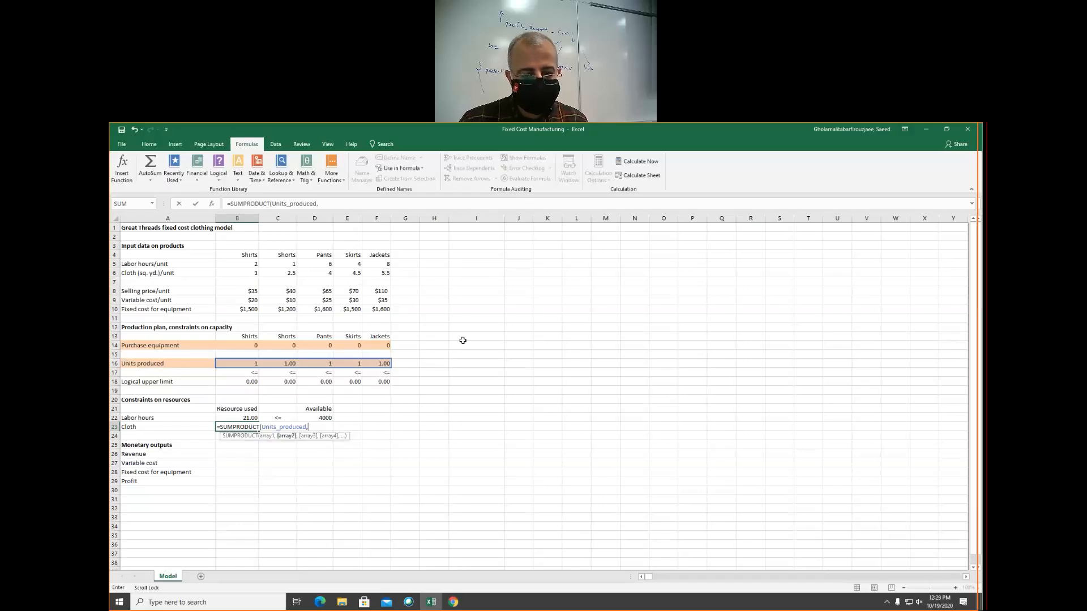
{"action": "type", "text": "b6"}
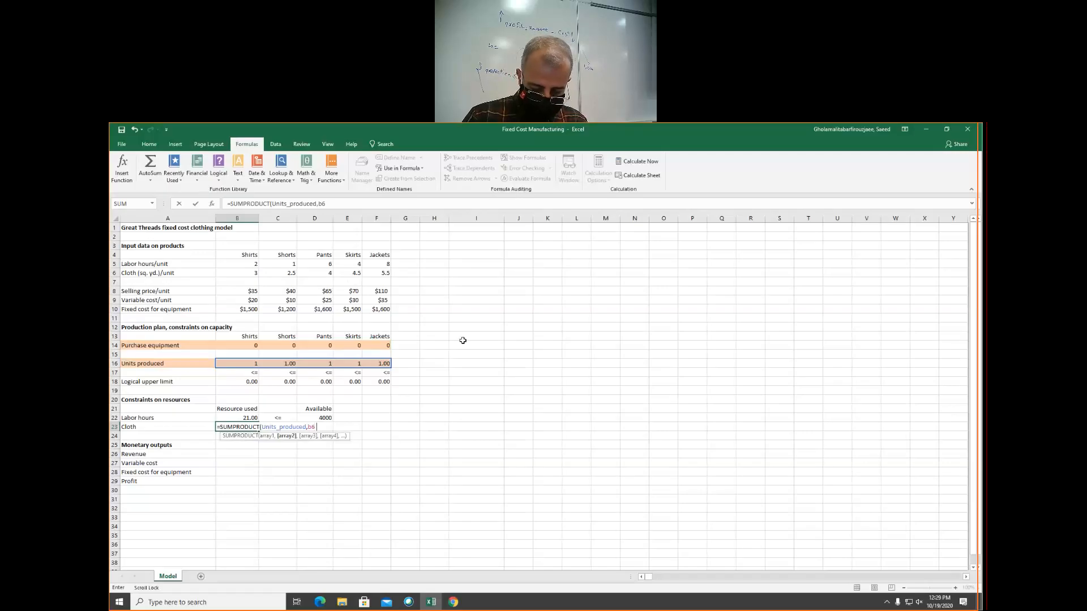
{"action": "type", "text": ":f6"}
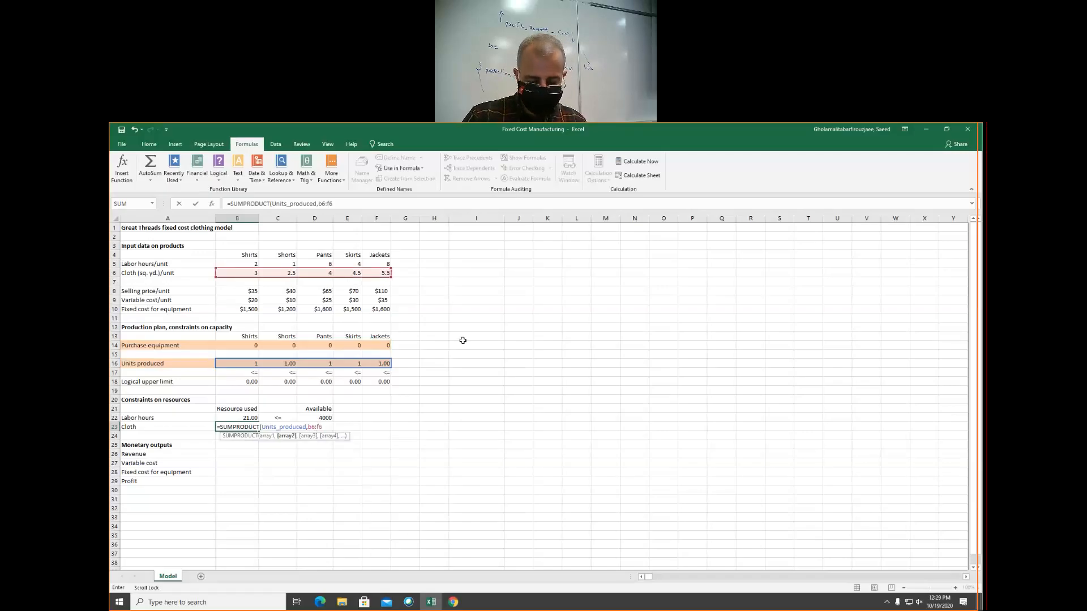
{"action": "type", "text": ")"}
{"action": "key", "text": "Return"}
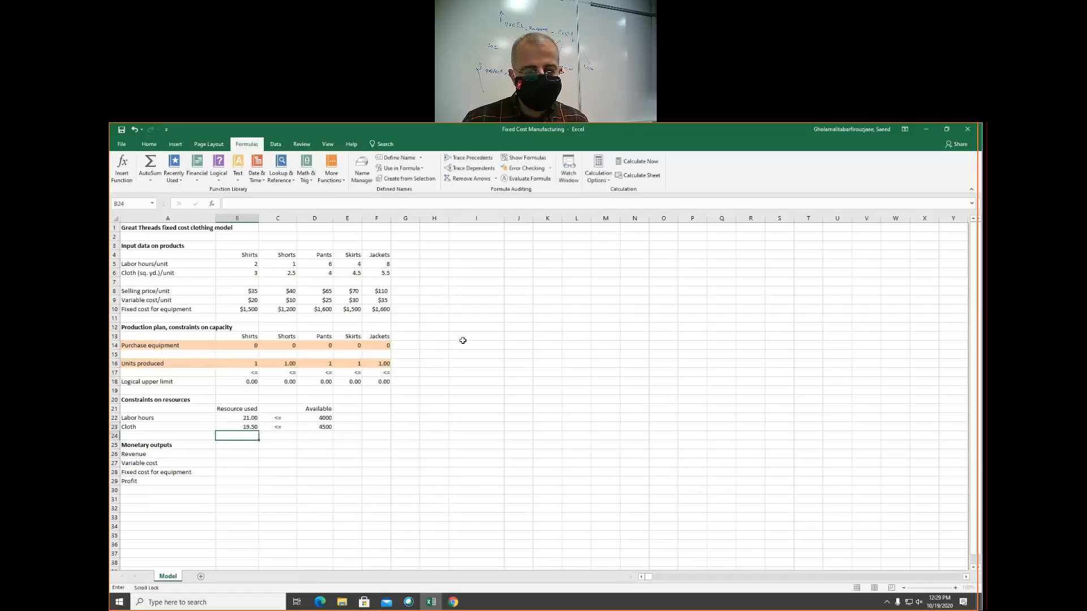
Enter the Revenue formula =SUMPRODUCT(Units_produced,B8:F8) in B26
{"action": "left_click", "coordinate": [233, 454]}
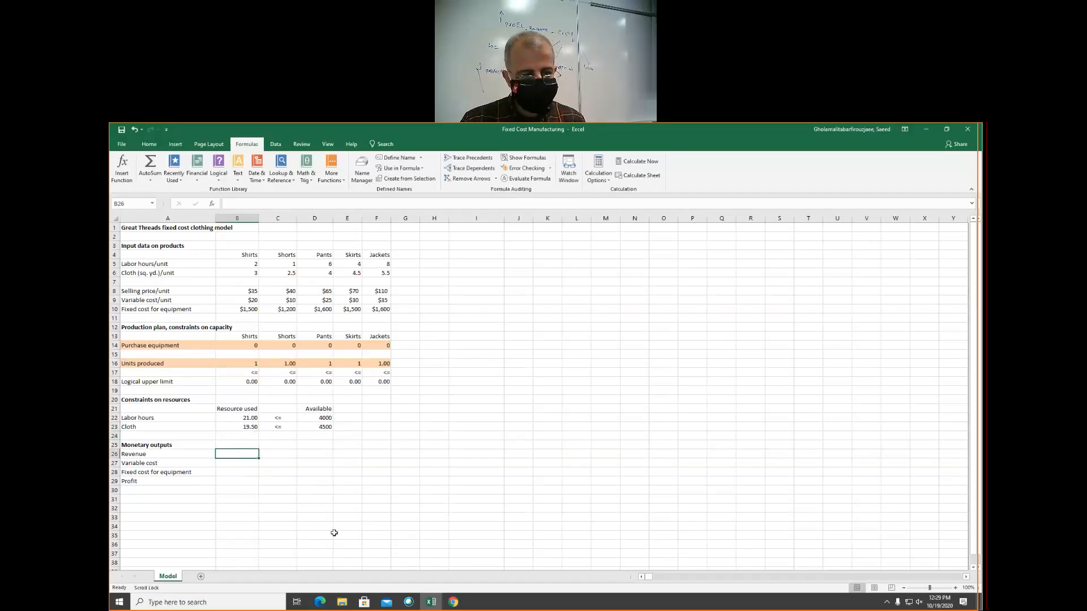
{"action": "type", "text": "=sump"}
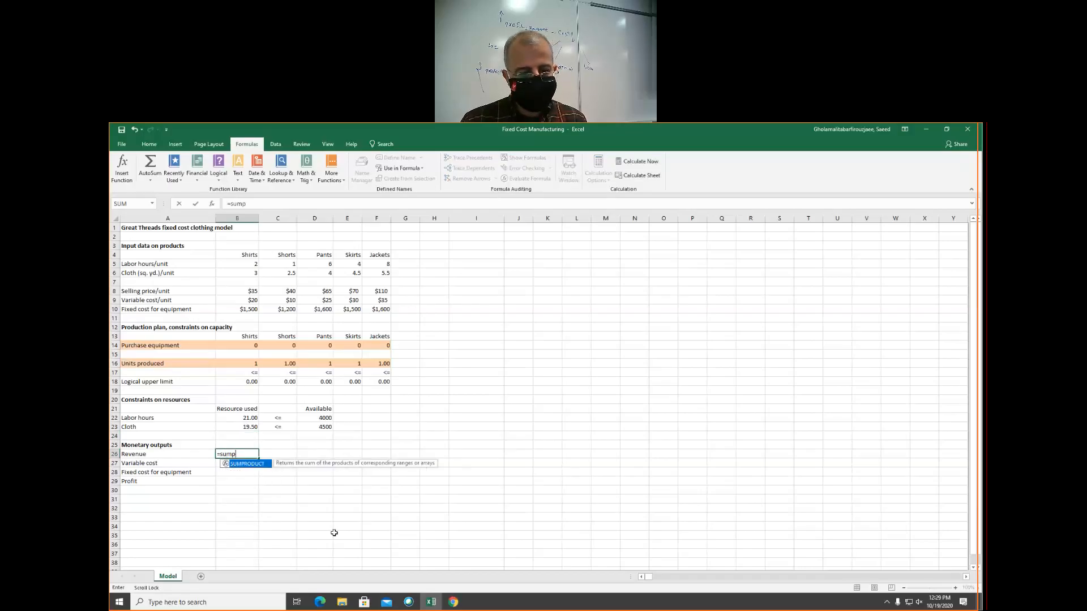
{"action": "key", "text": "Tab"}
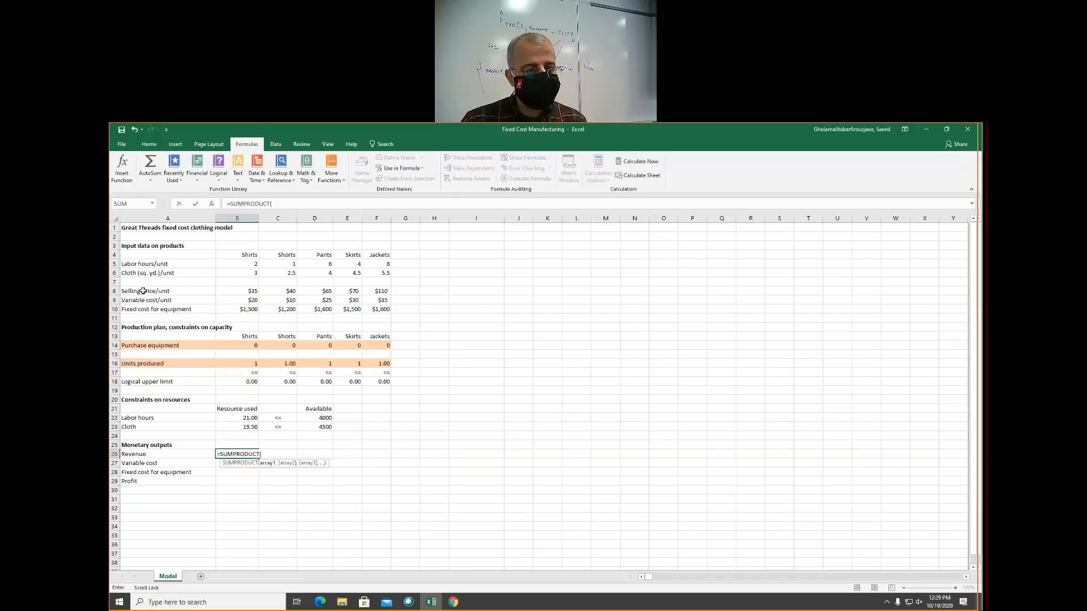
{"action": "type", "text": "uni"}
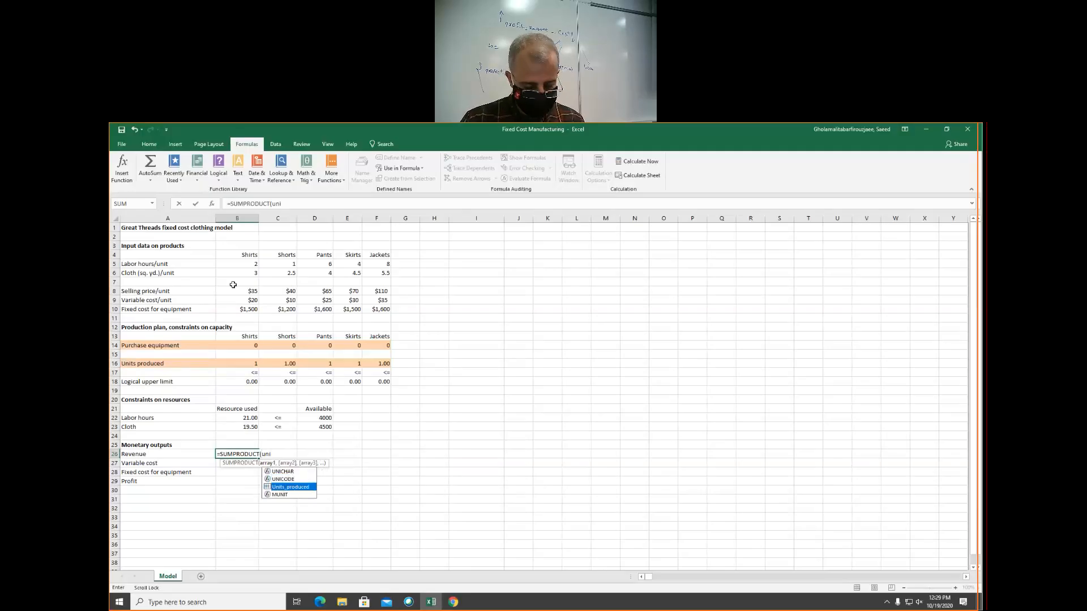
{"action": "key", "text": "Tab"}
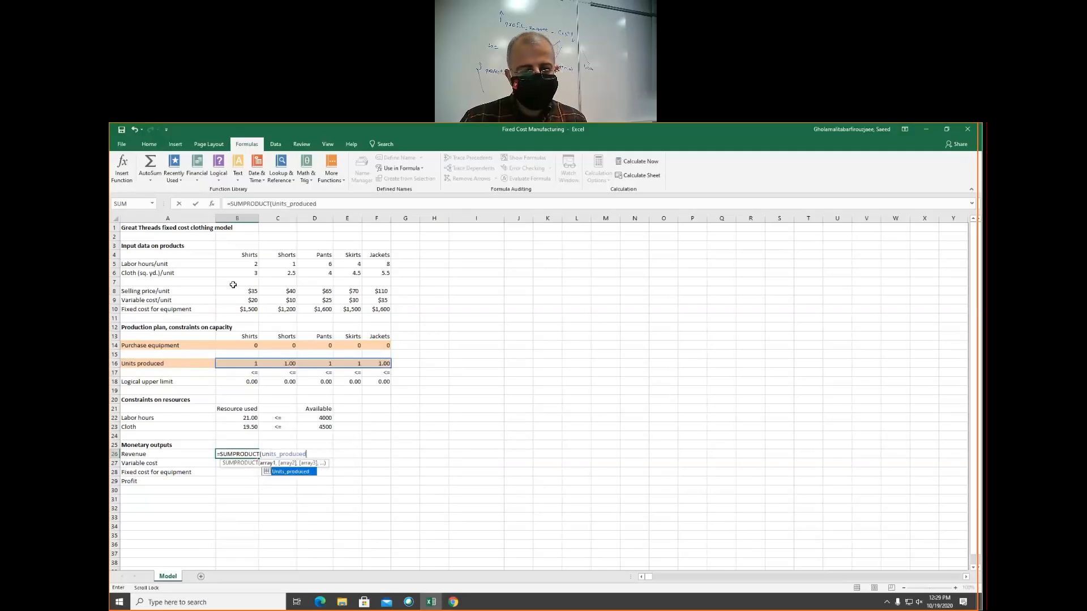
{"action": "type", "text": ","}
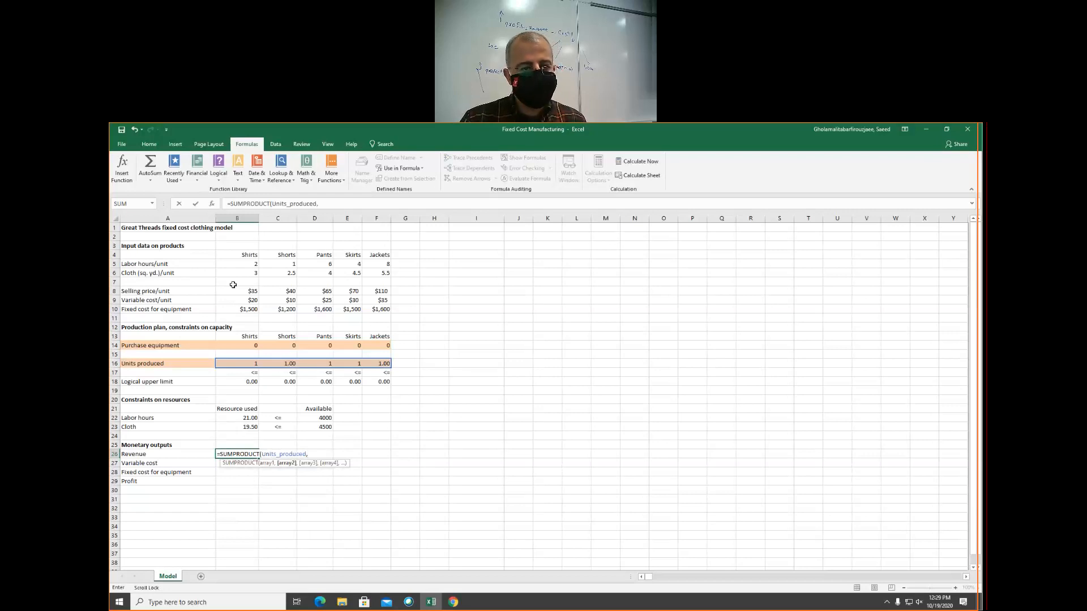
{"action": "type", "text": "b8:f8"}
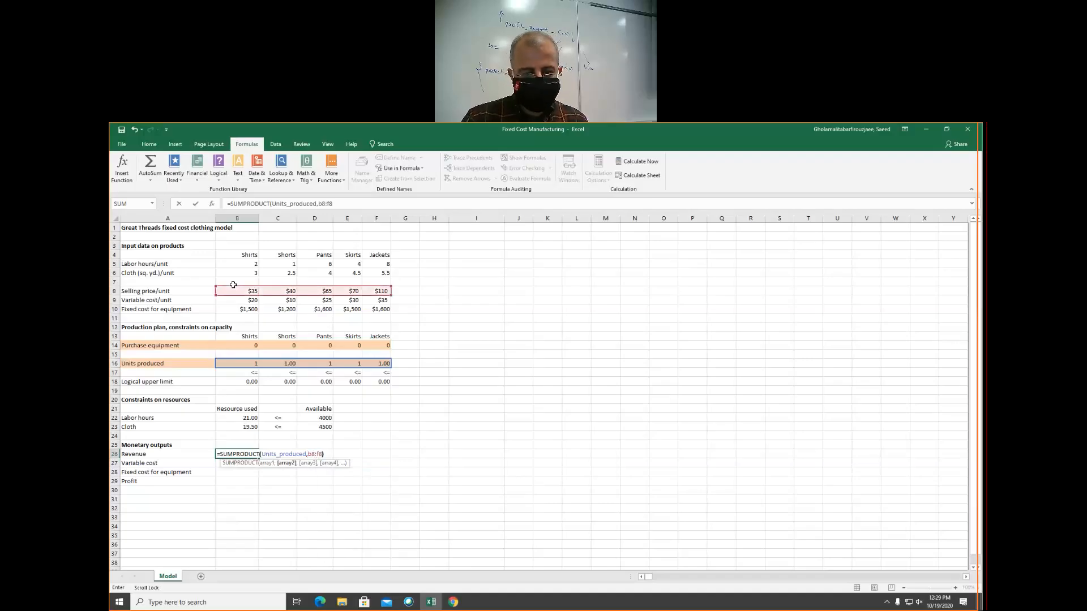
{"action": "type", "text": ")"}
{"action": "key", "text": "Return"}
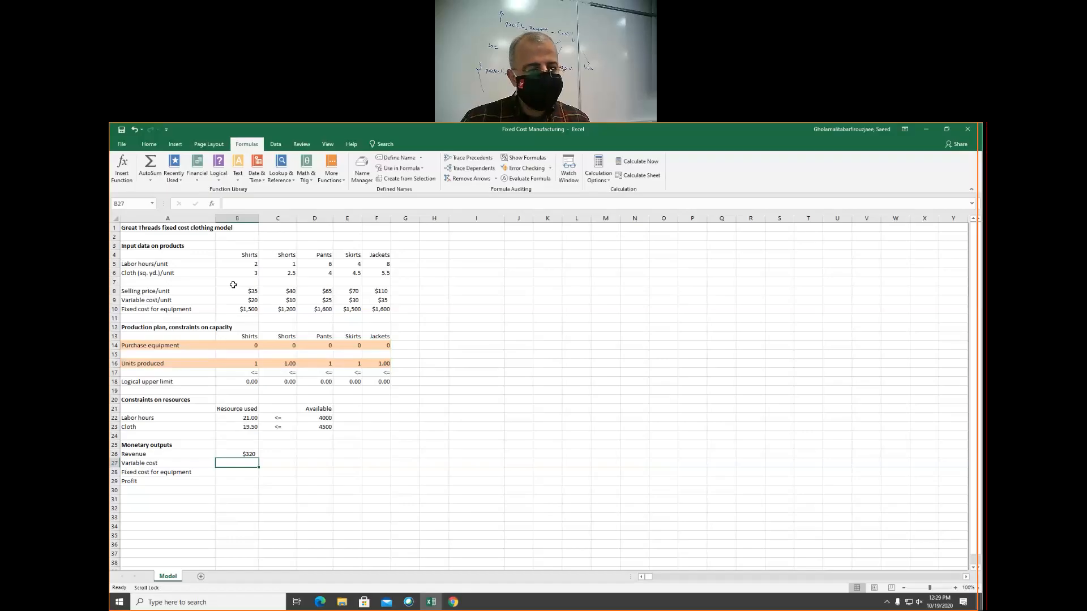
Enter the Variable cost formula =SUMPRODUCT(Units_produced,B9:F9) in B27
{"action": "type", "text": "=sum"}
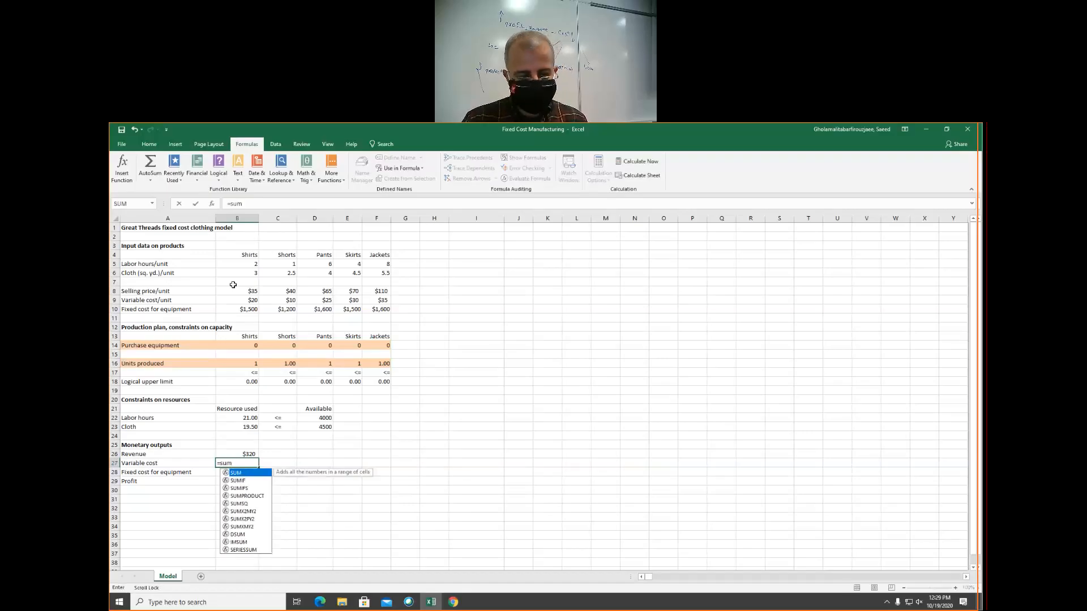
{"action": "type", "text": "p"}
{"action": "key", "text": "Tab"}
{"action": "type", "text": "uni"}
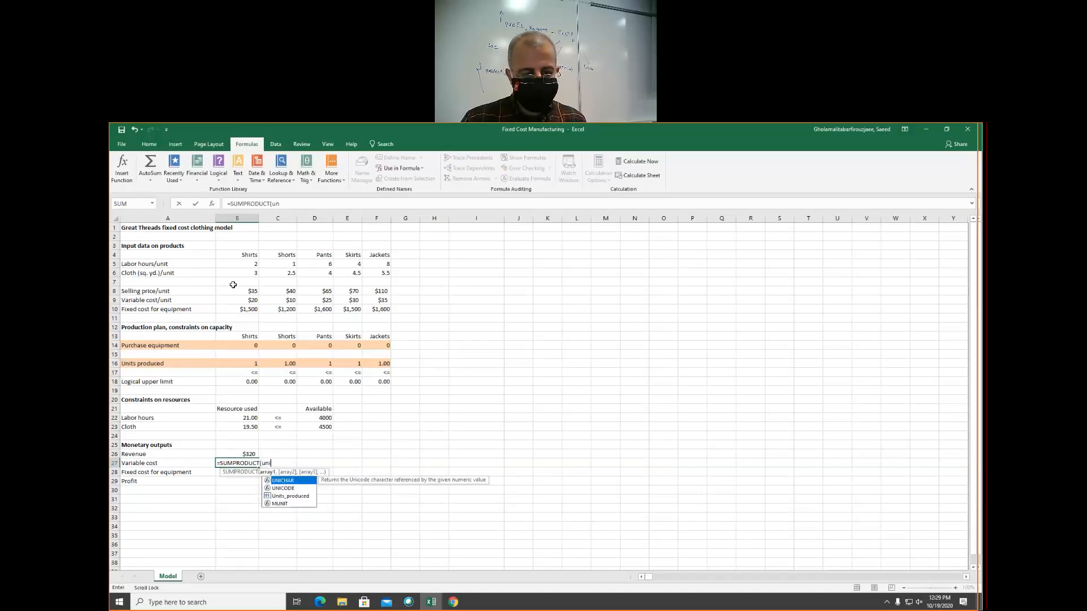
{"action": "key", "text": "Down"}
{"action": "key", "text": "Down"}
{"action": "type", "text": "ts_produced"}
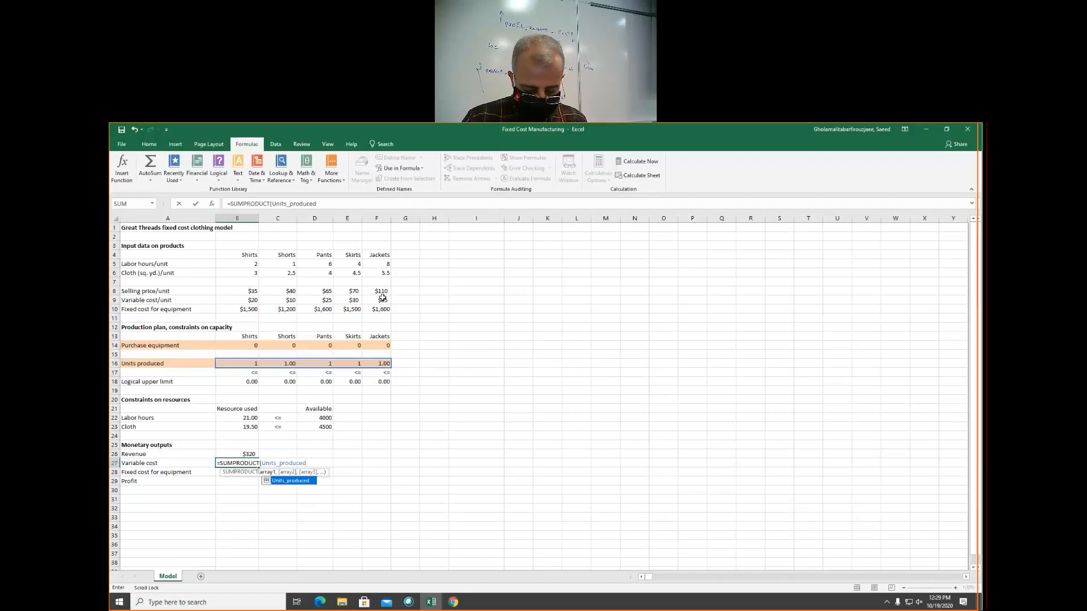
{"action": "type", "text": "b9"}
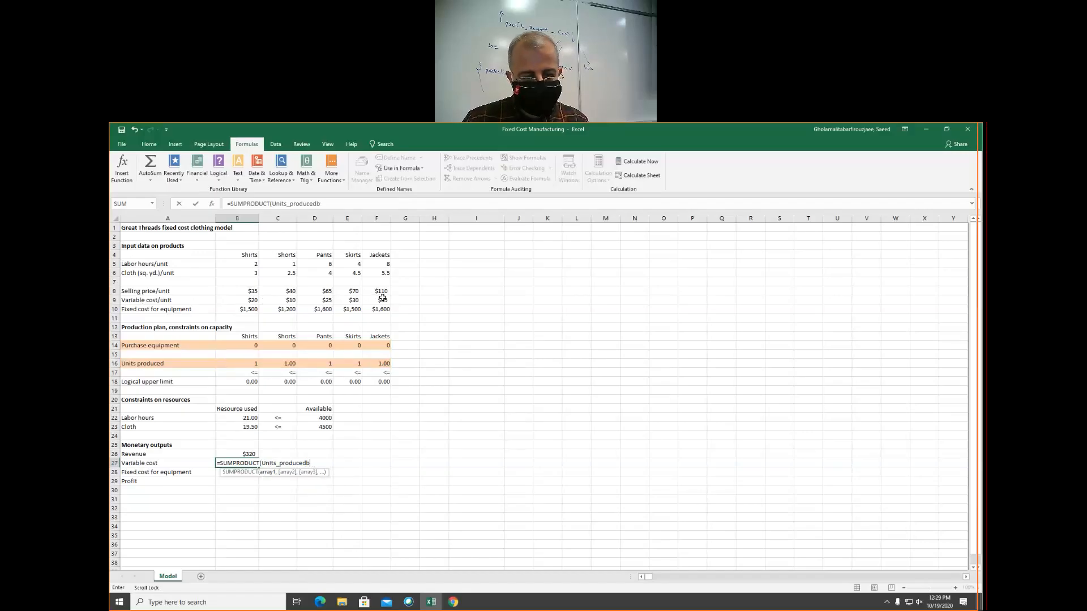
{"action": "key", "text": "BackSpace"}
{"action": "type", "text": ",b9:f9)"}
{"action": "key", "text": "Return"}
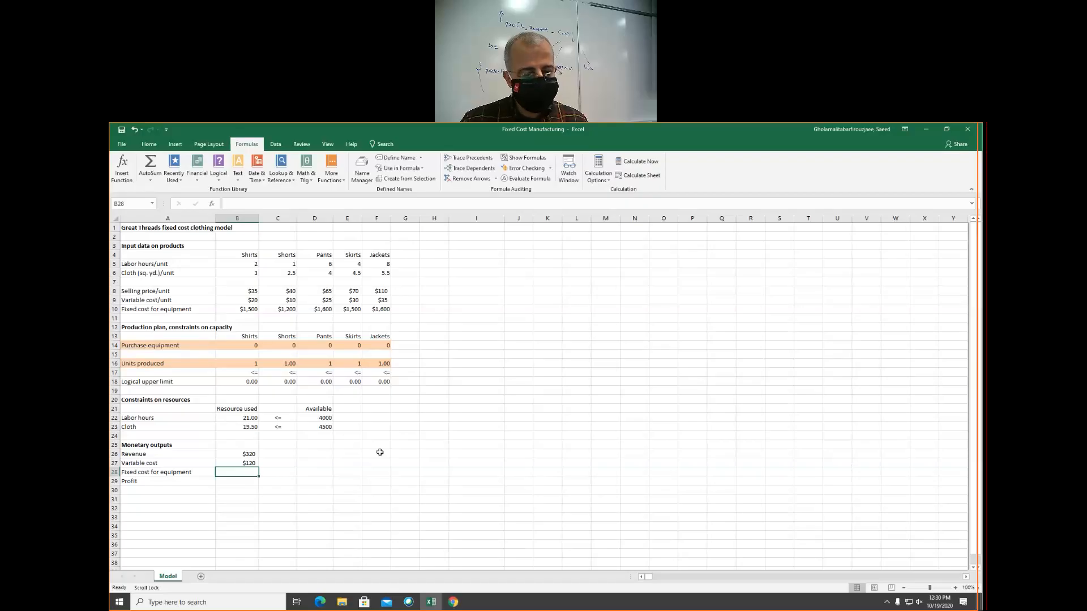
Enter the Fixed cost for equipment formula =SUMPRODUCT(Purchase_equipment,B10:F10) in B28
{"action": "type", "text": "=SUMPRODUCT("}
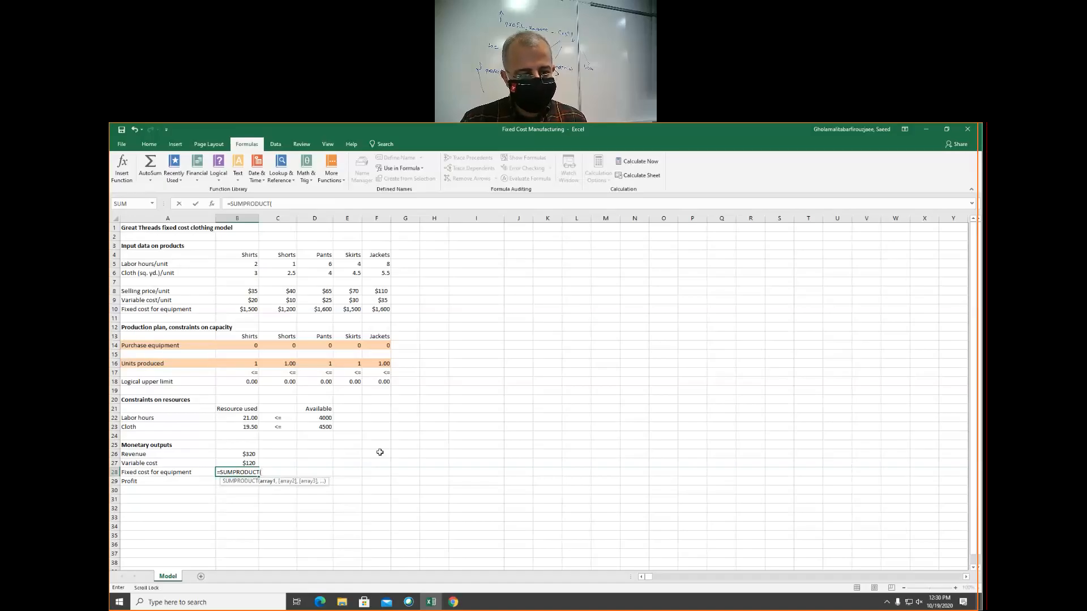
{"action": "type", "text": "Purchase_equipment"}
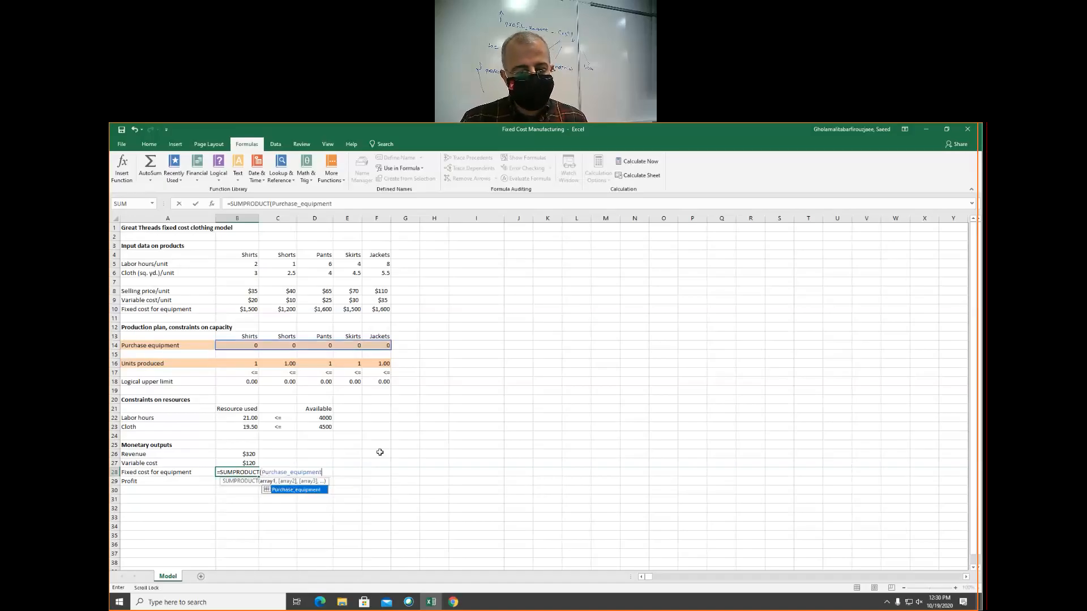
{"action": "type", "text": ","}
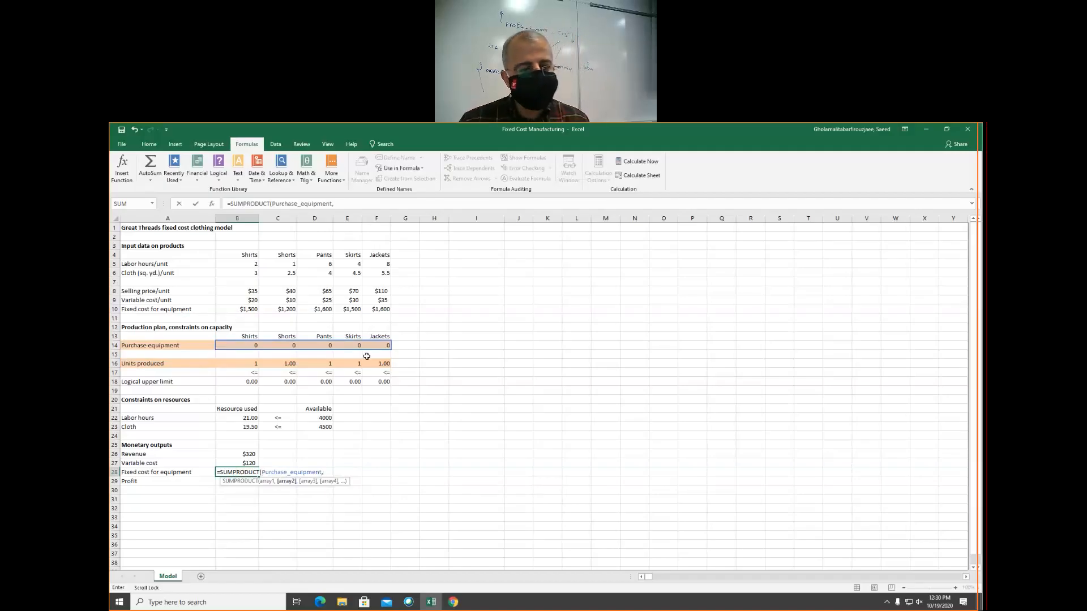
{"action": "type", "text": "b"}
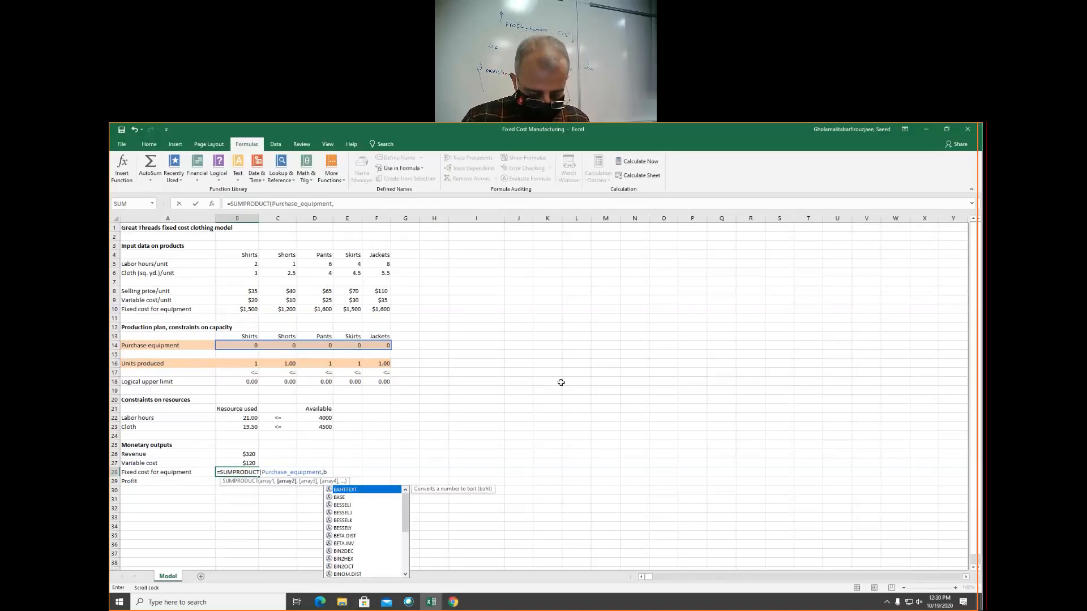
{"action": "type", "text": "10:f10"}
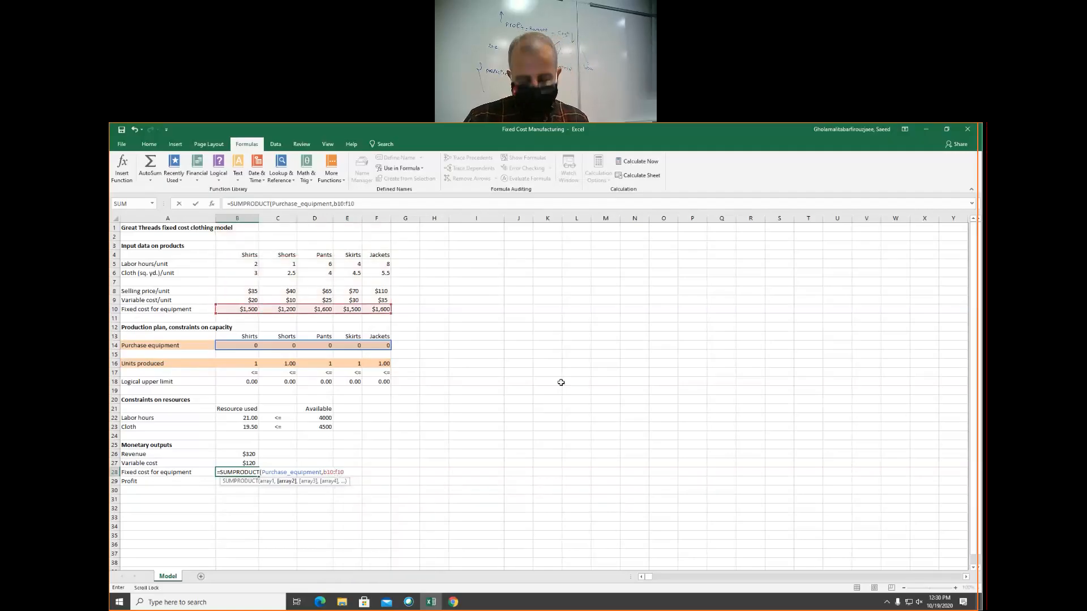
{"action": "type", "text": ")"}
{"action": "key", "text": "Return"}
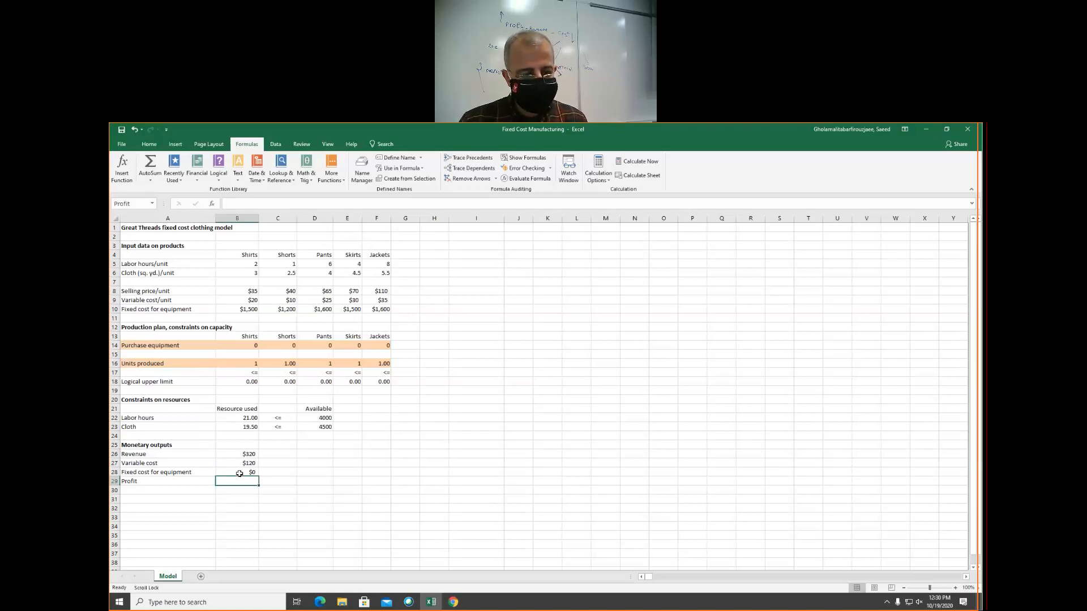
Enter the Profit formula =B26-B27-B28 in B29
{"action": "type", "text": "="}
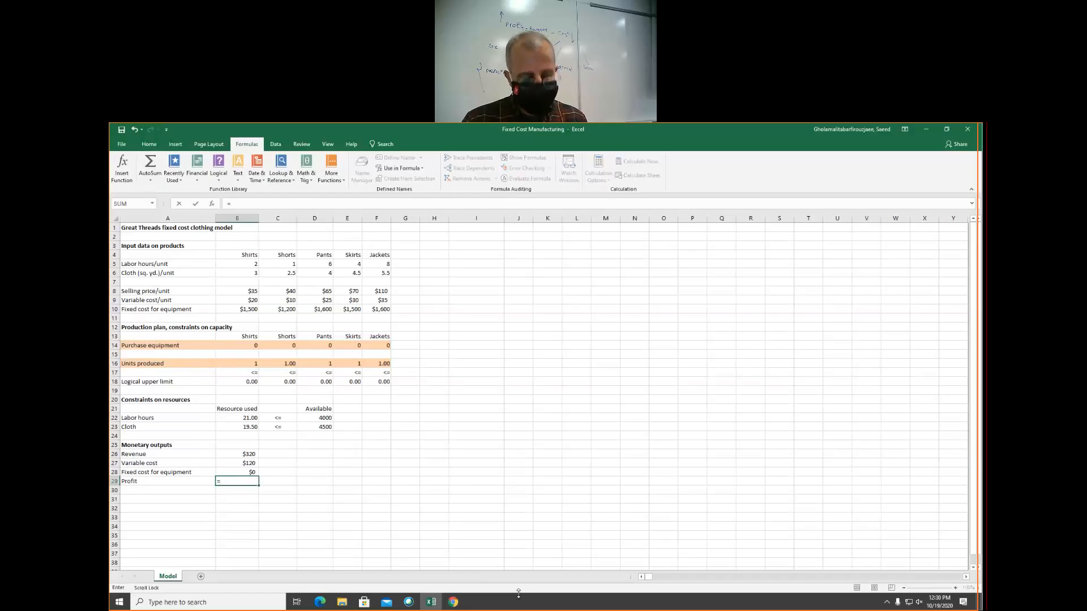
{"action": "type", "text": "b2"}
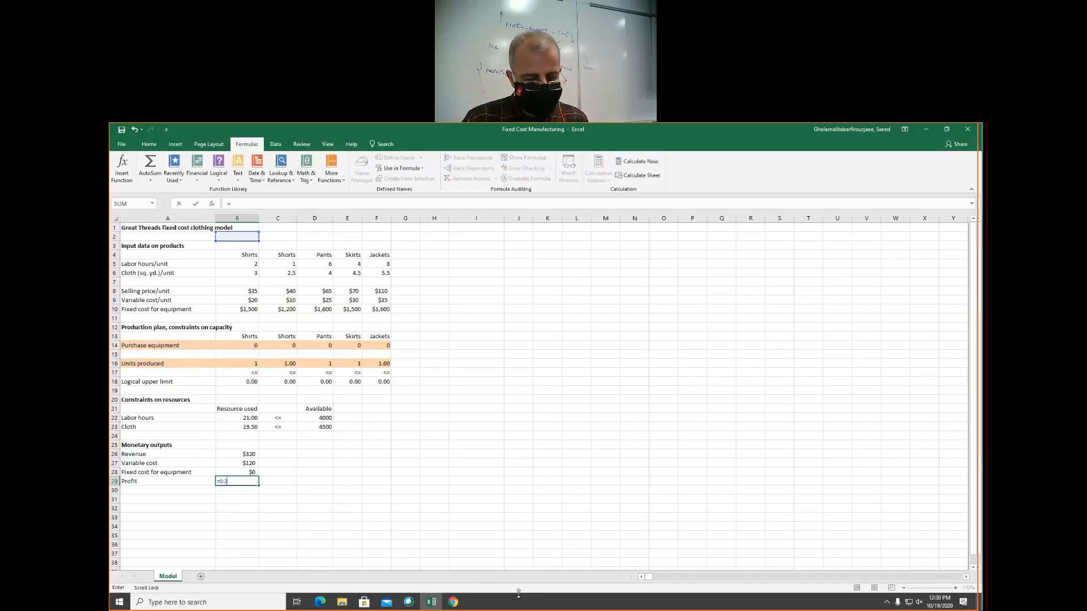
{"action": "type", "text": "6-b"}
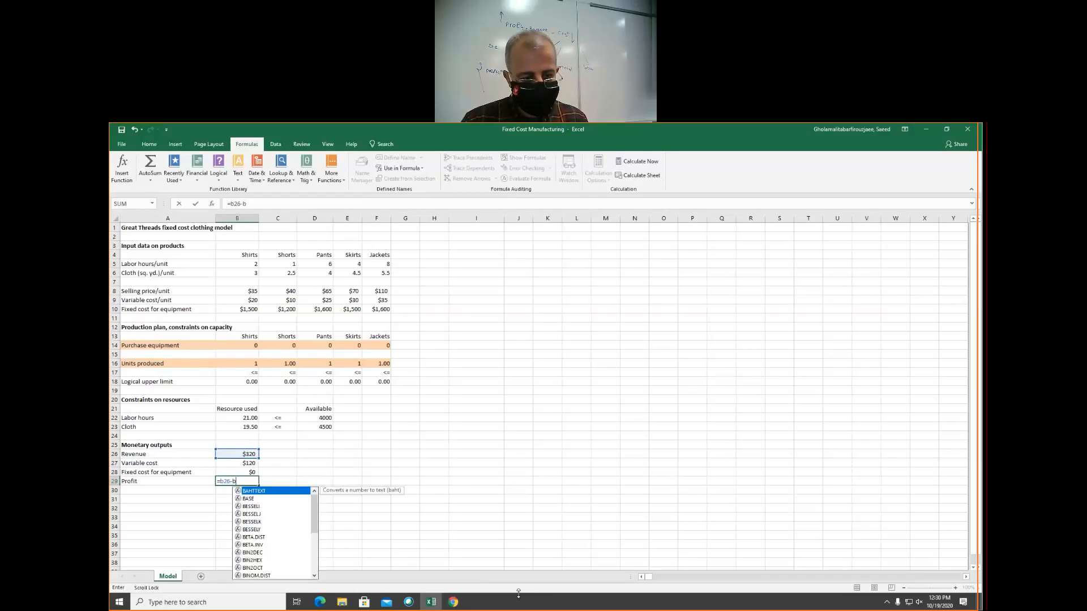
{"action": "type", "text": "27"}
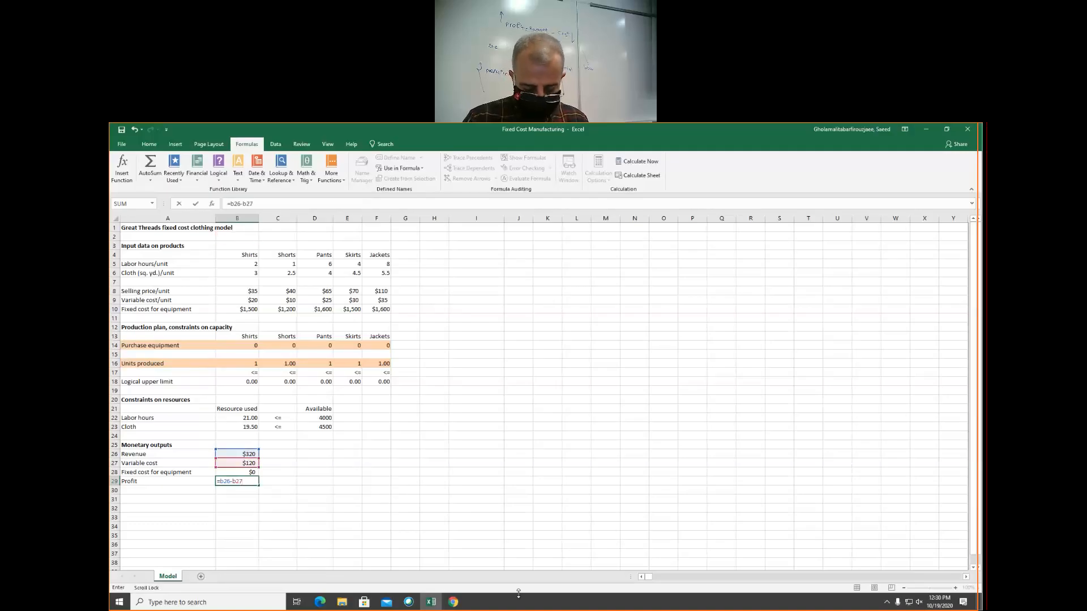
{"action": "type", "text": "-b"}
{"action": "type", "text": "28"}
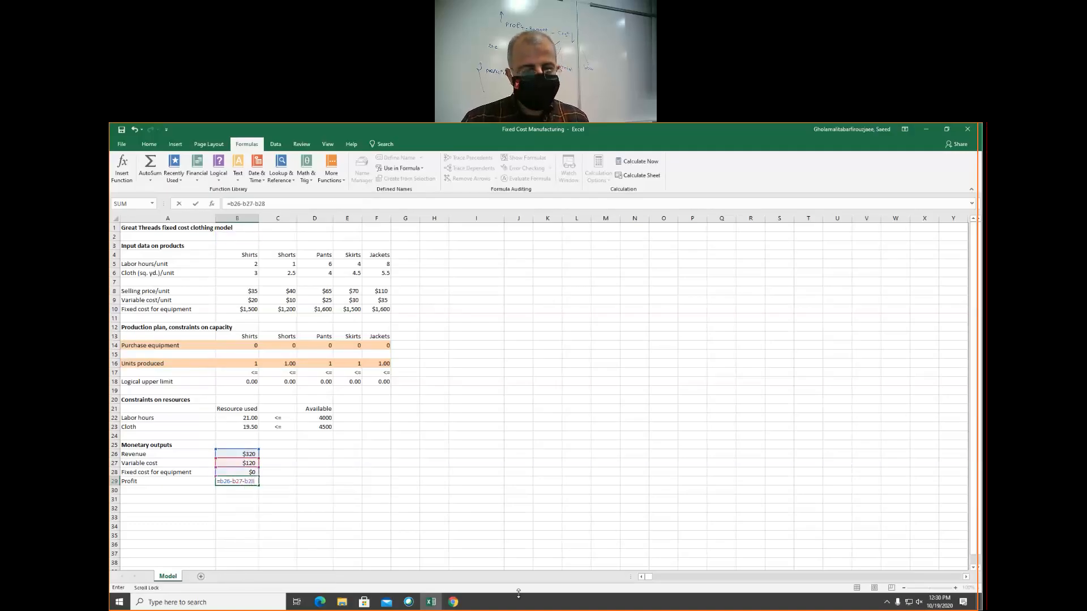
{"action": "key", "text": "Return"}
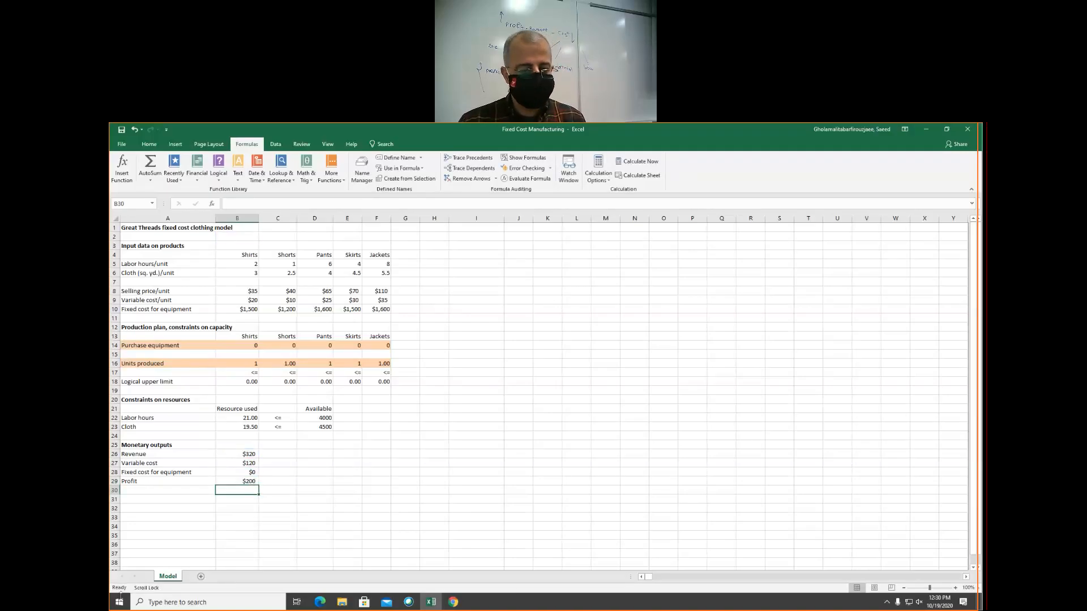
Review the workbook's defined range names and set the Solver objective to maximize Profit
{"action": "left_click", "coordinate": [364, 170]}
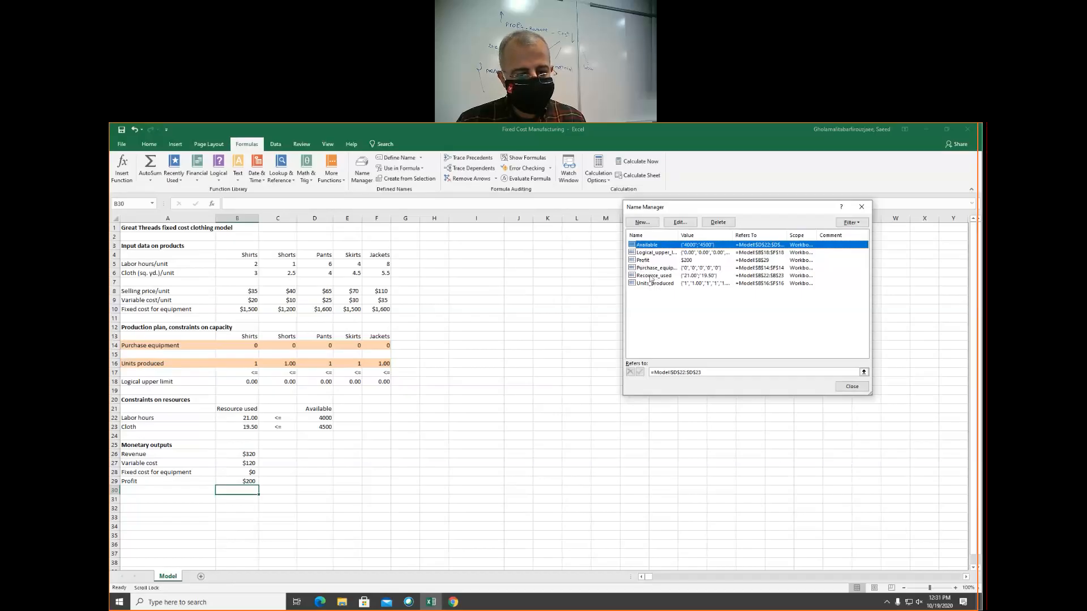
{"action": "left_click", "coordinate": [859, 386]}
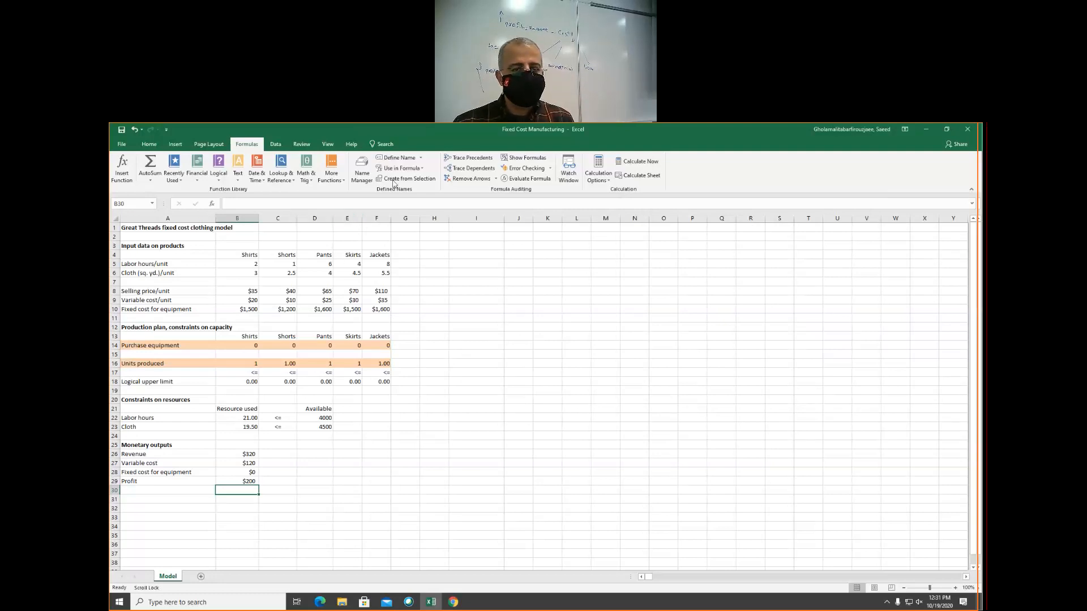
{"action": "left_click", "coordinate": [275, 145]}
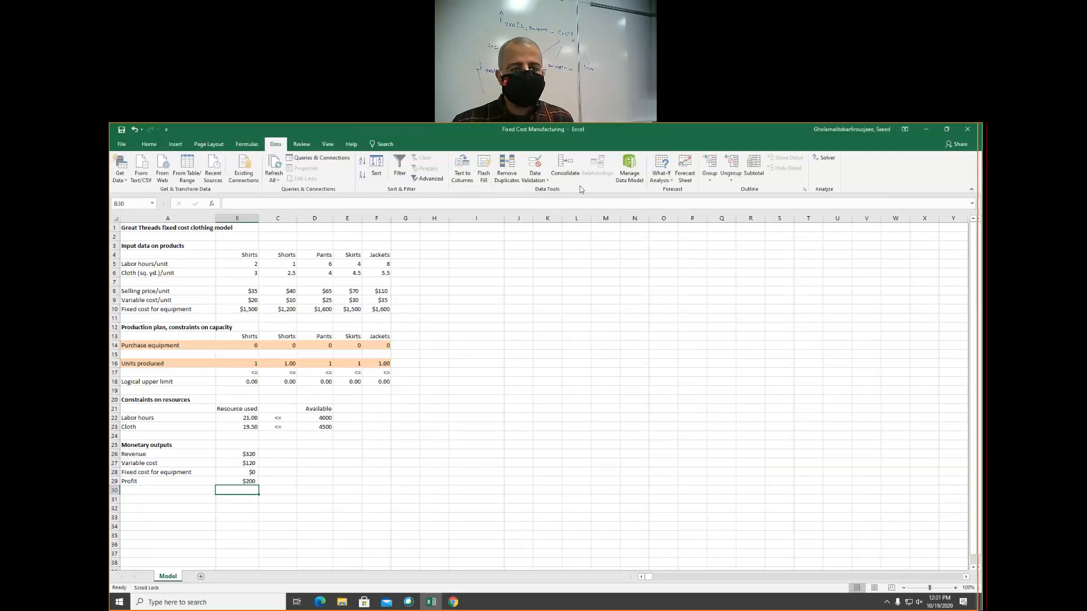
{"action": "left_click", "coordinate": [818, 157]}
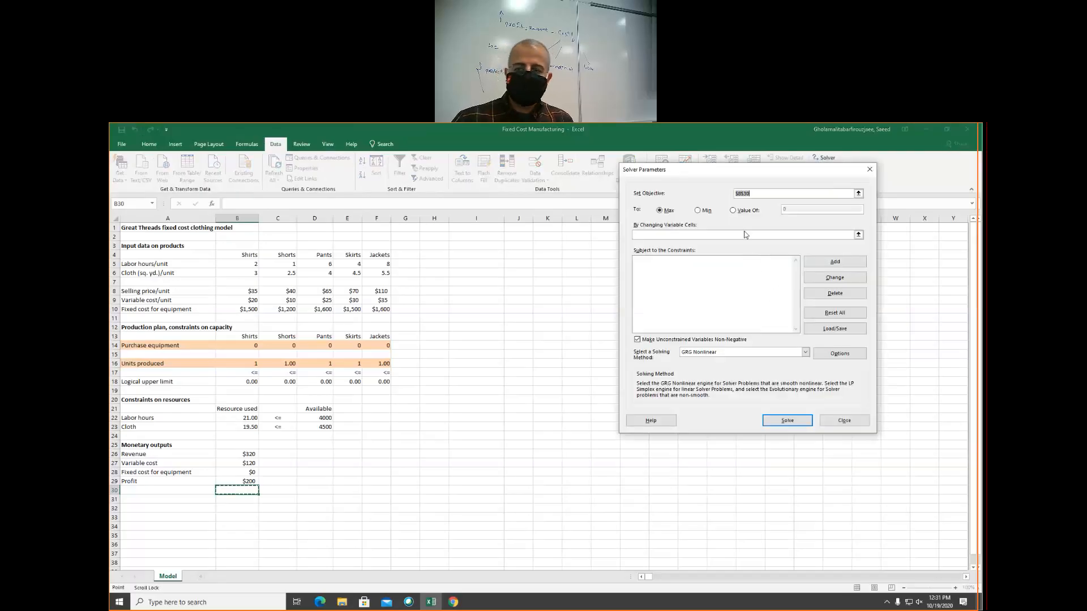
{"action": "type", "text": "Profi"}
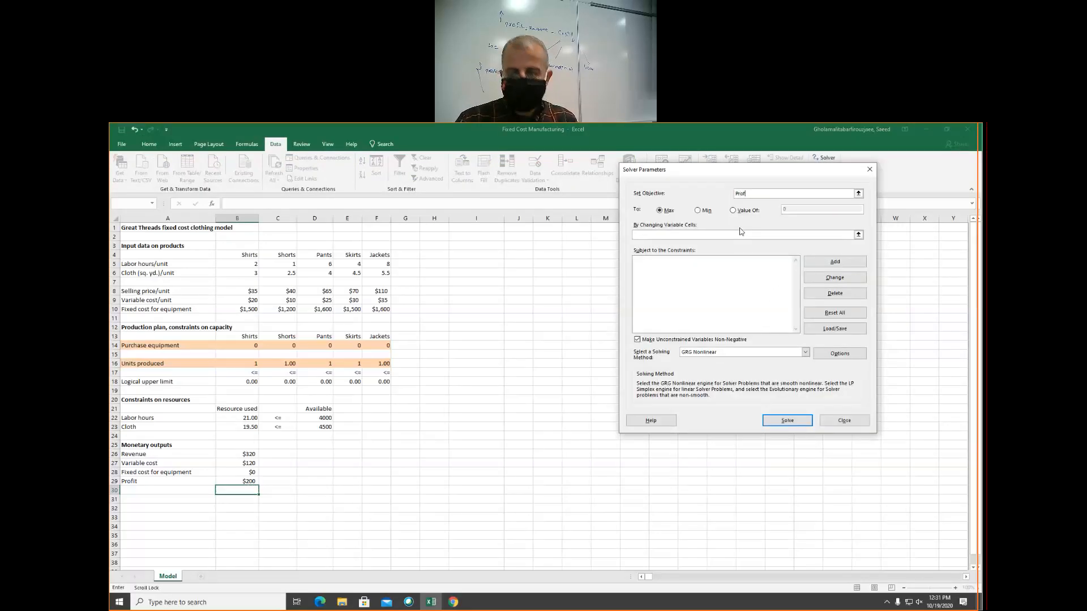
{"action": "type", "text": "t"}
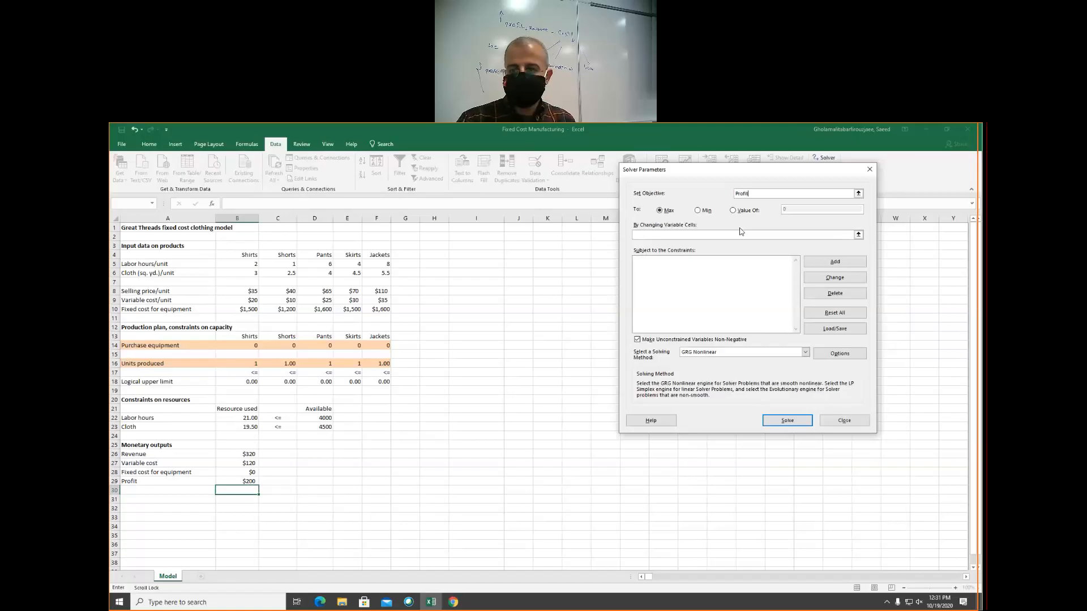
Set the Solver changing variable cells to Purchase_equipment,Units_produced
{"action": "left_click", "coordinate": [655, 236]}
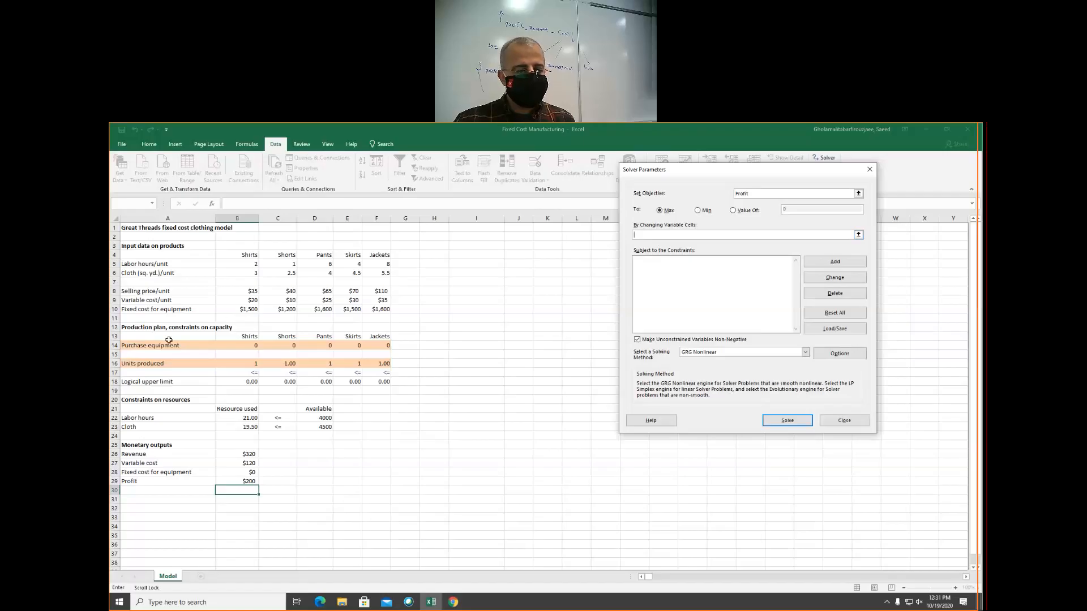
{"action": "type", "text": "Purch"}
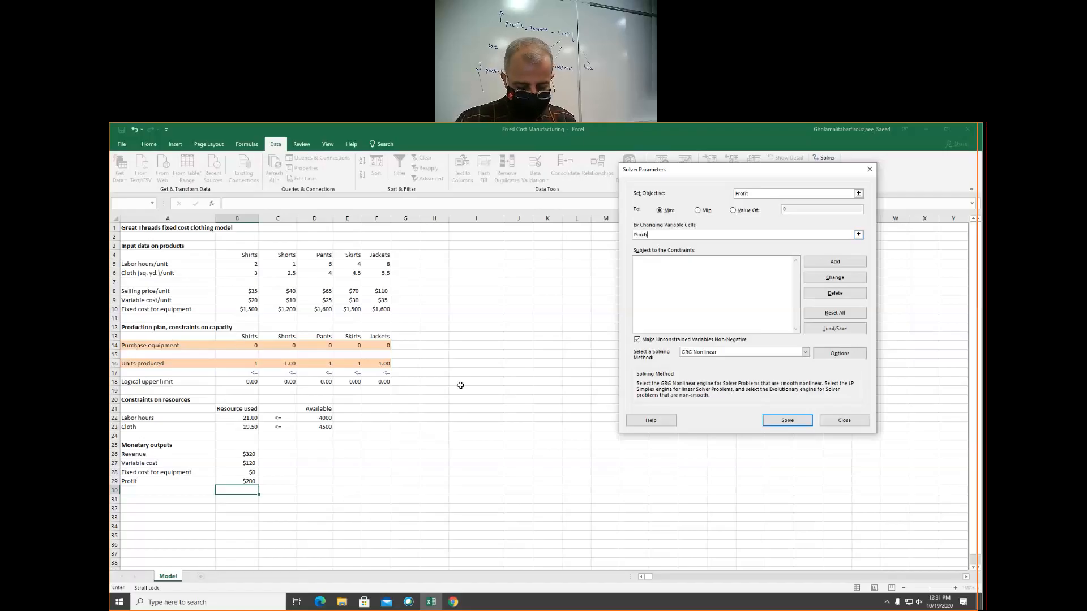
{"action": "type", "text": "ase_equipment,"}
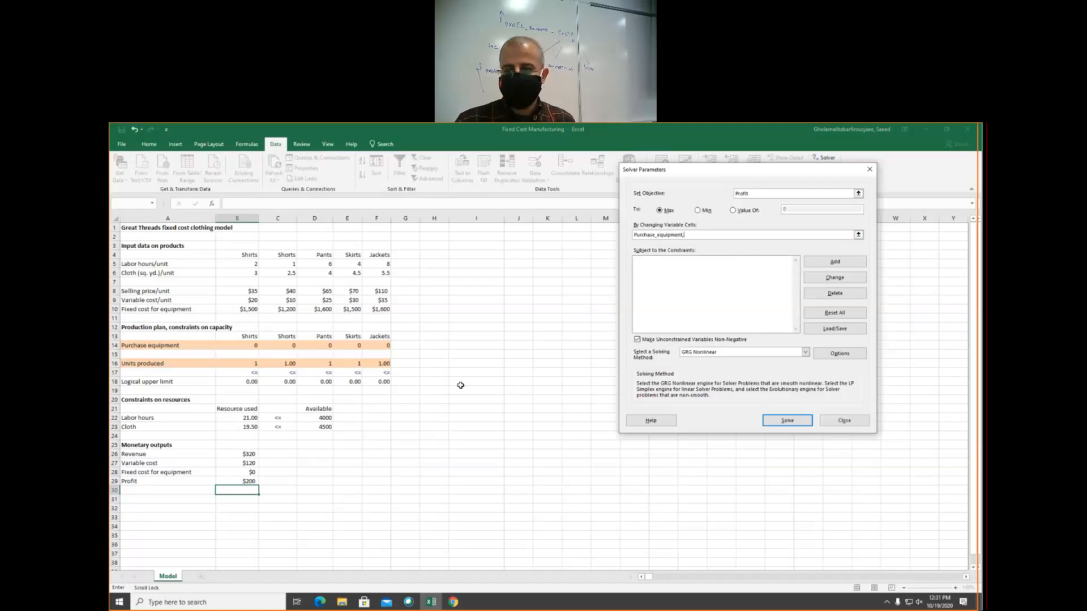
{"action": "type", "text": "Units"}
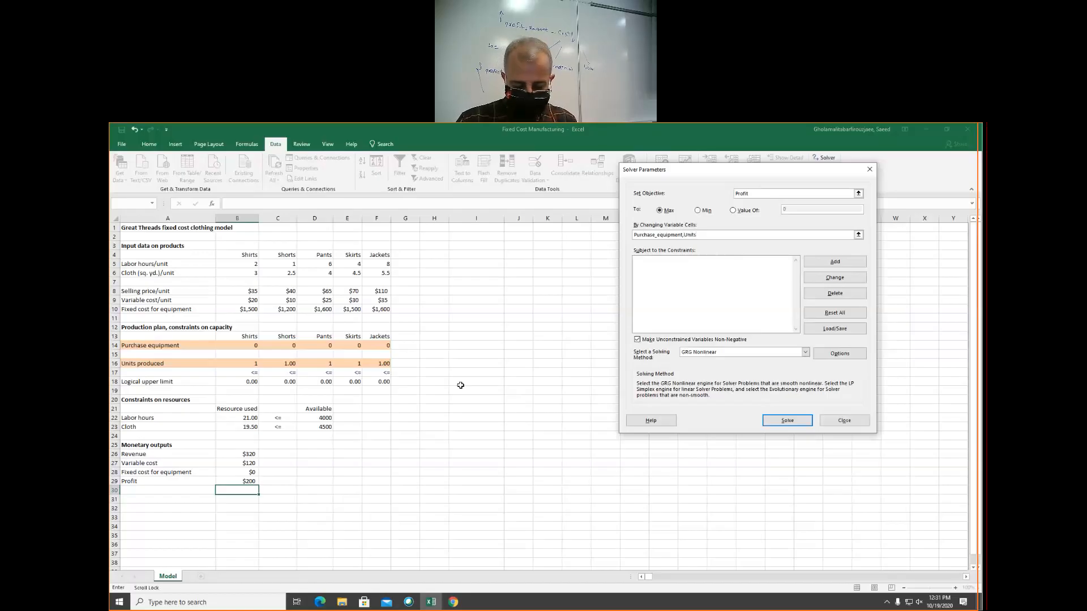
{"action": "type", "text": "_produced"}
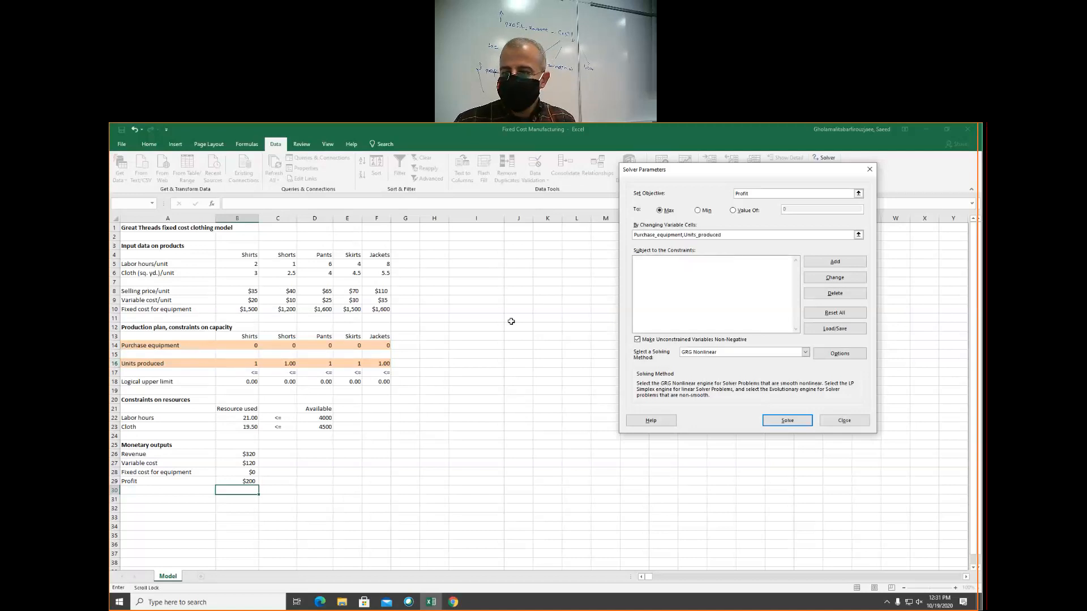
Add a Solver constraint making Purchase_equipment binary
{"action": "left_click", "coordinate": [834, 261]}
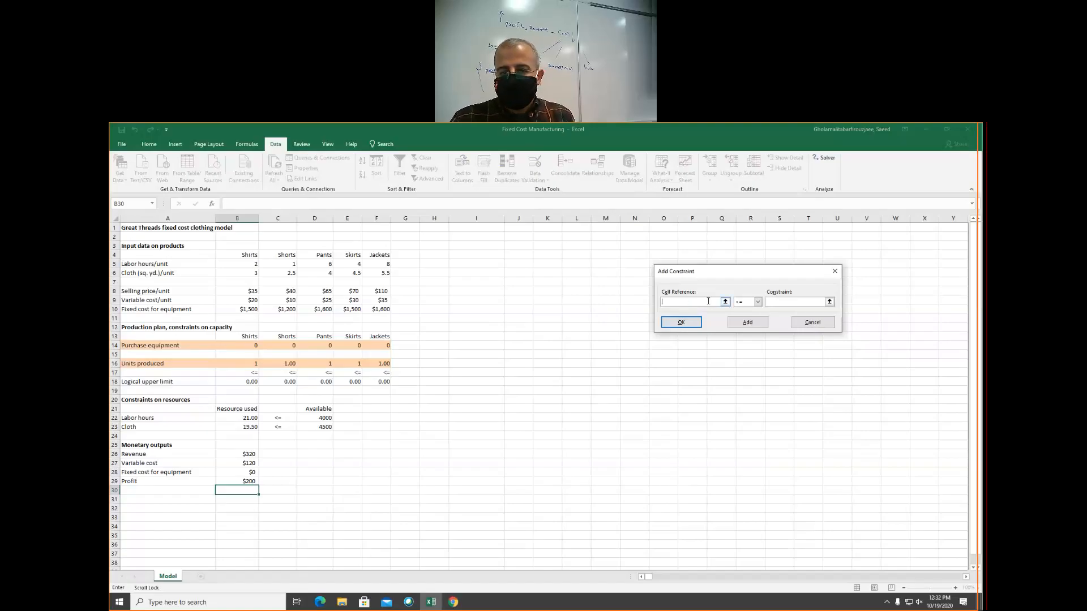
{"action": "type", "text": "chase_eq"}
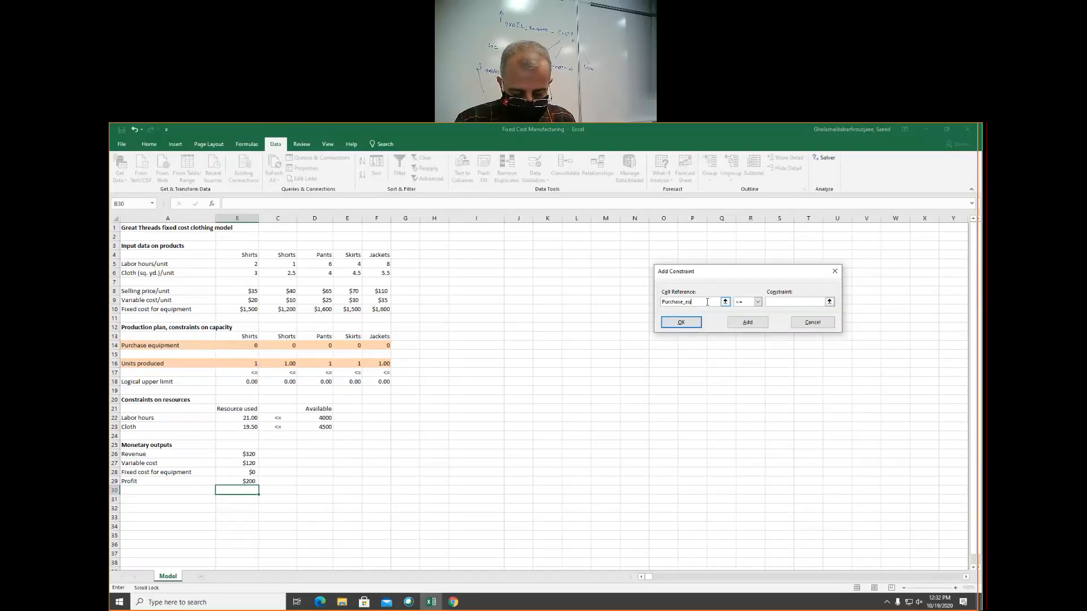
{"action": "type", "text": "uipment"}
{"action": "left_click", "coordinate": [758, 302]}
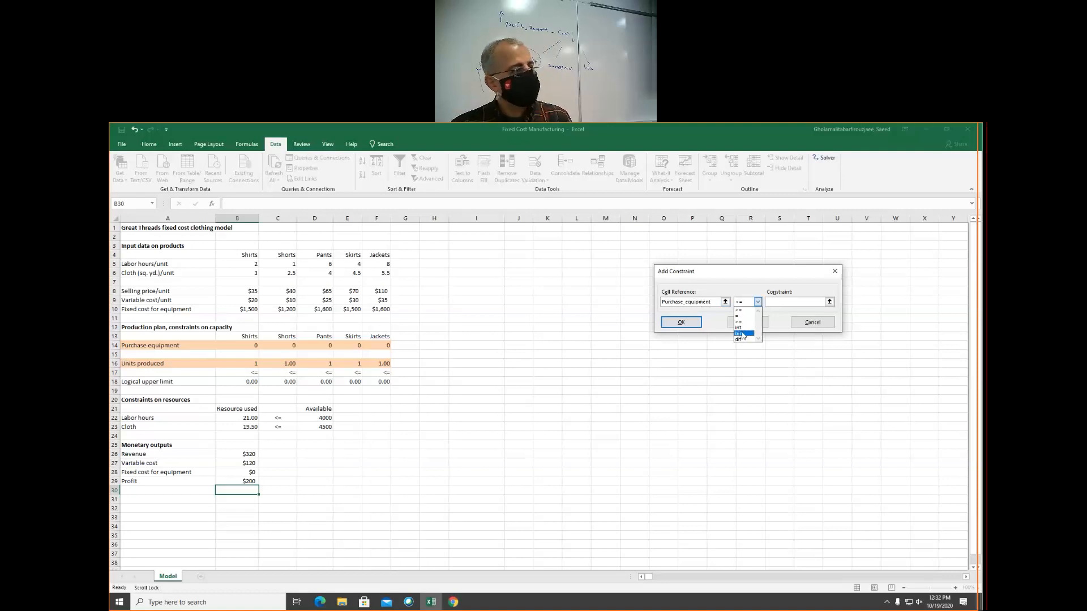
{"action": "left_click", "coordinate": [743, 335]}
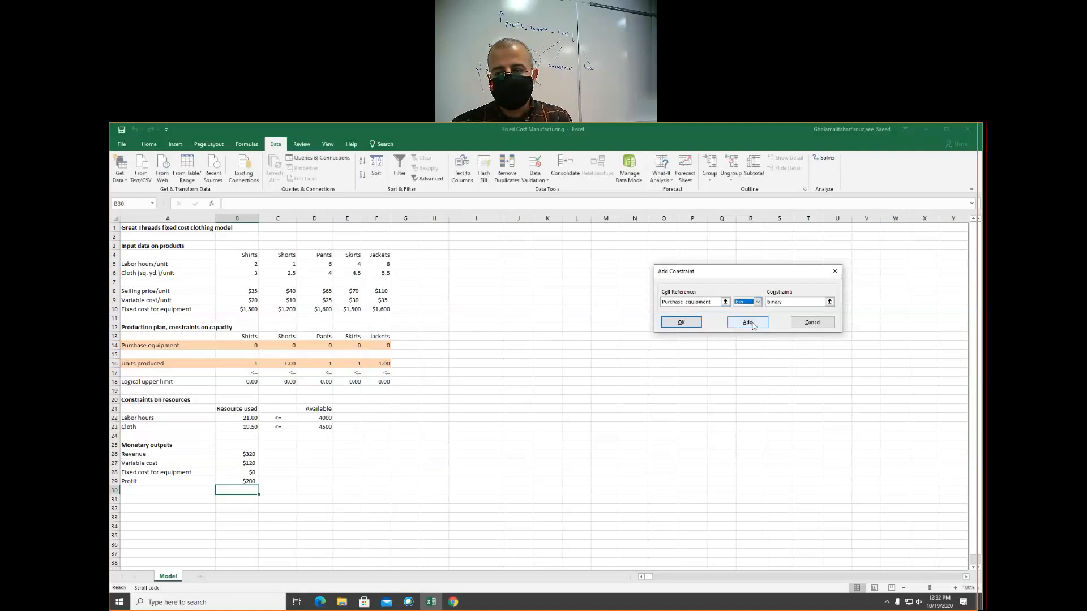
{"action": "left_click", "coordinate": [752, 323]}
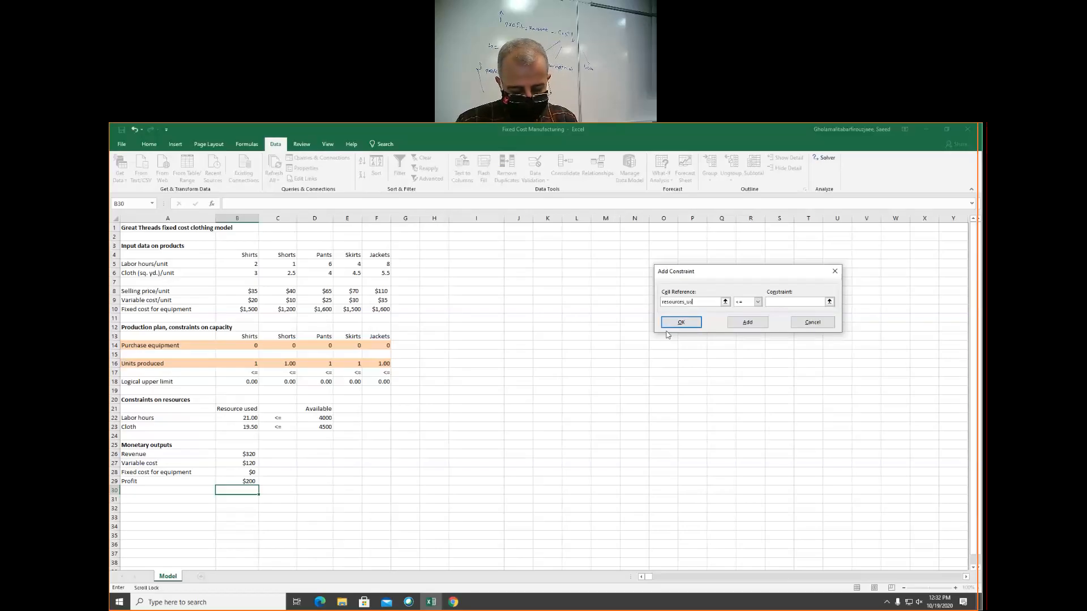
Add the Solver constraint Resource_used <= available, correcting the misspelled range name in the cell reference
{"action": "key", "text": "Tab"}
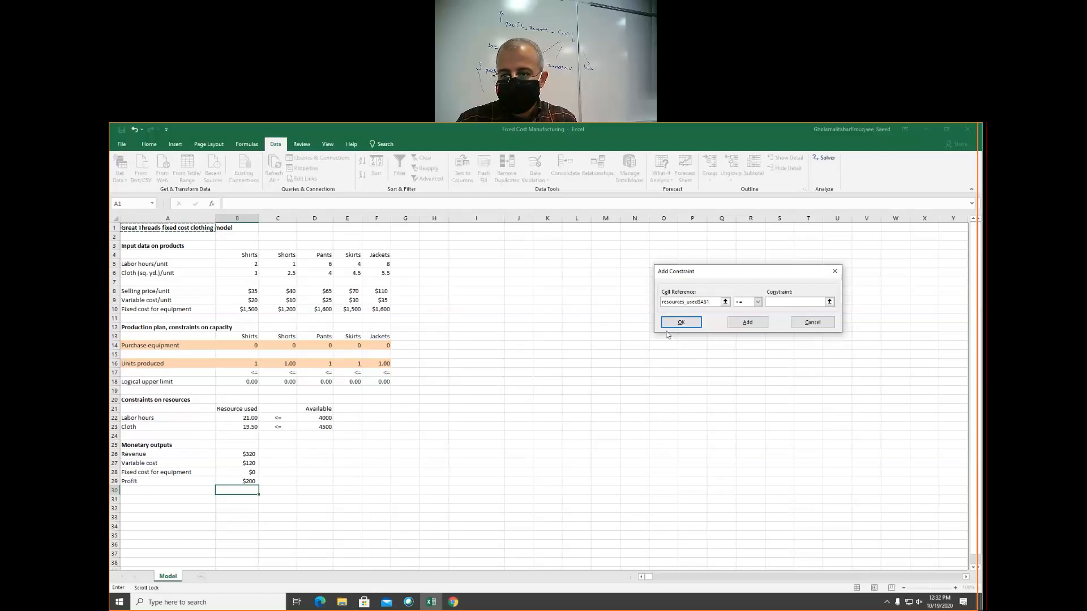
{"action": "key", "text": "BackSpace"}
{"action": "key", "text": "BackSpace"}
{"action": "key", "text": "BackSpace"}
{"action": "key", "text": "BackSpace"}
{"action": "key", "text": "BackSpace"}
{"action": "key", "text": "BackSpace"}
{"action": "key", "text": "BackSpace"}
{"action": "key", "text": "BackSpace"}
{"action": "key", "text": "BackSpace"}
{"action": "key", "text": "BackSpace"}
{"action": "key", "text": "BackSpace"}
{"action": "key", "text": "BackSpace"}
{"action": "key", "text": "BackSpace"}
{"action": "key", "text": "BackSpace"}
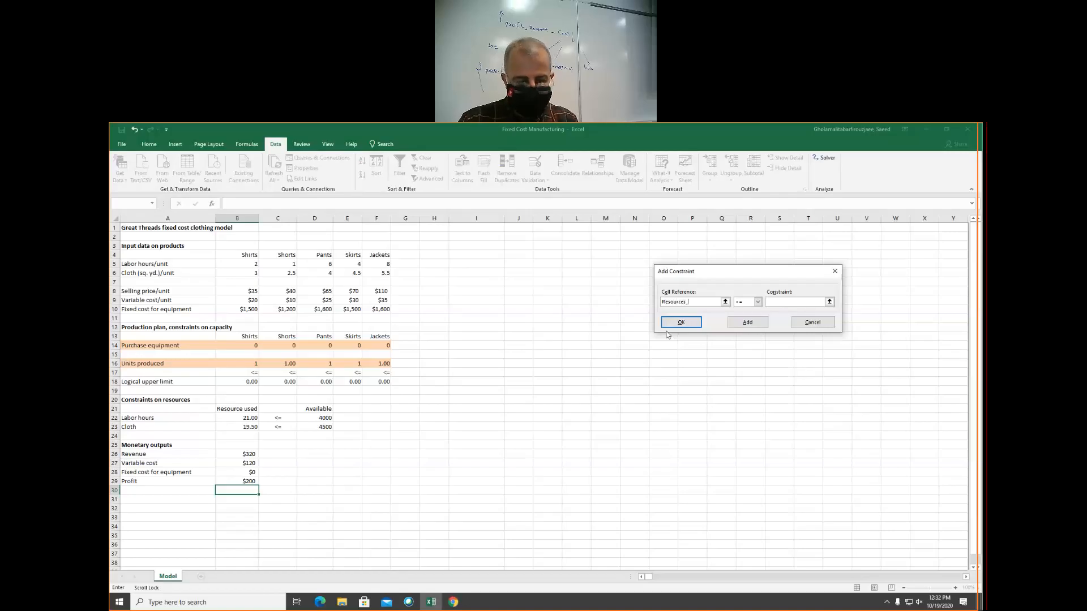
{"action": "key", "text": "Tab"}
{"action": "key", "text": "Tab"}
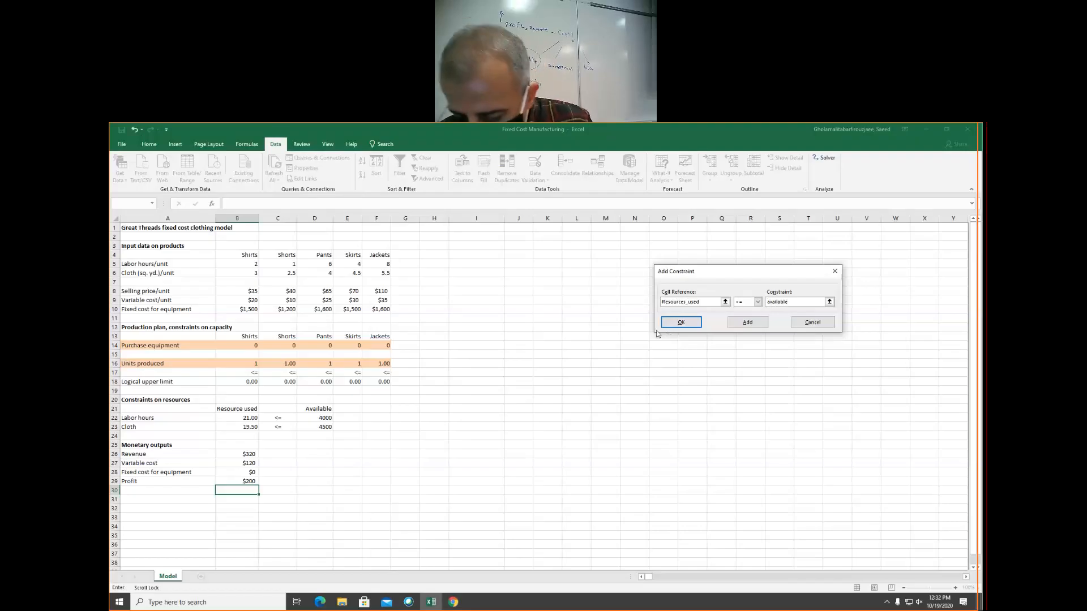
{"action": "left_click", "coordinate": [746, 322]}
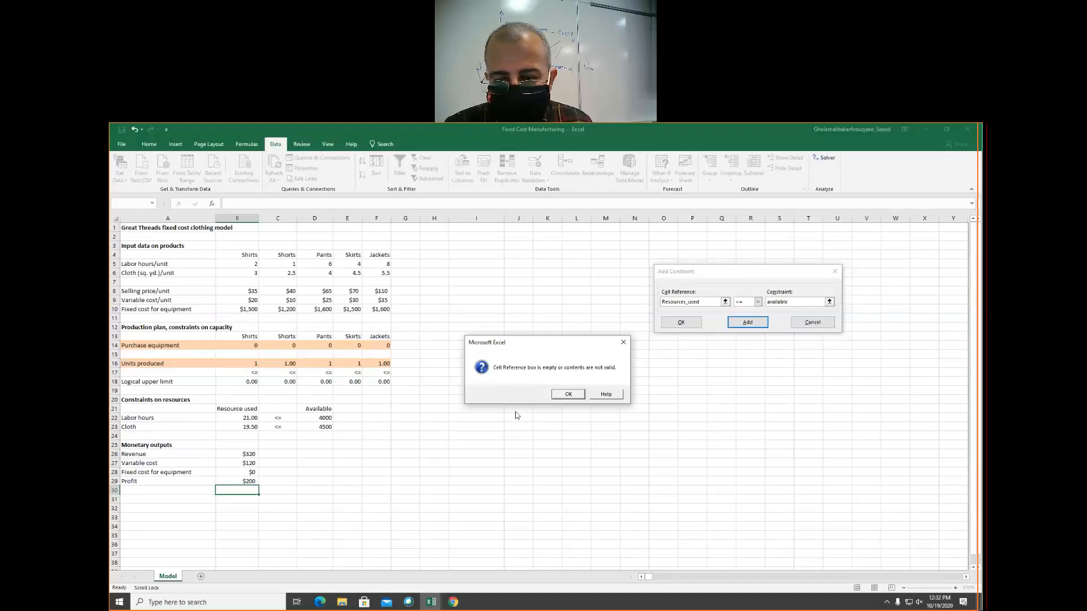
{"action": "left_click", "coordinate": [568, 394]}
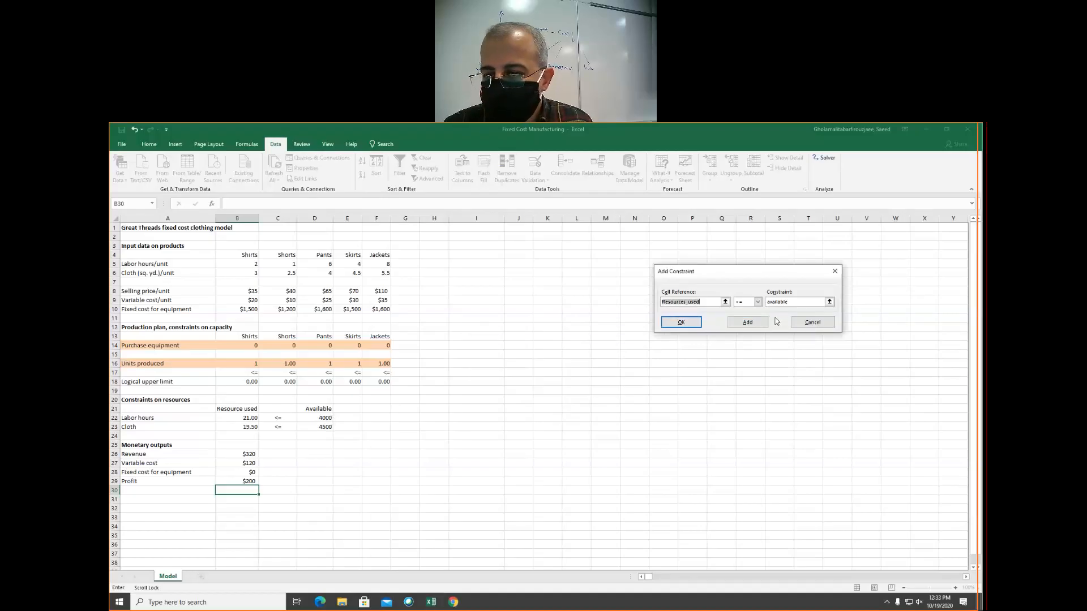
{"action": "left_click", "coordinate": [686, 301]}
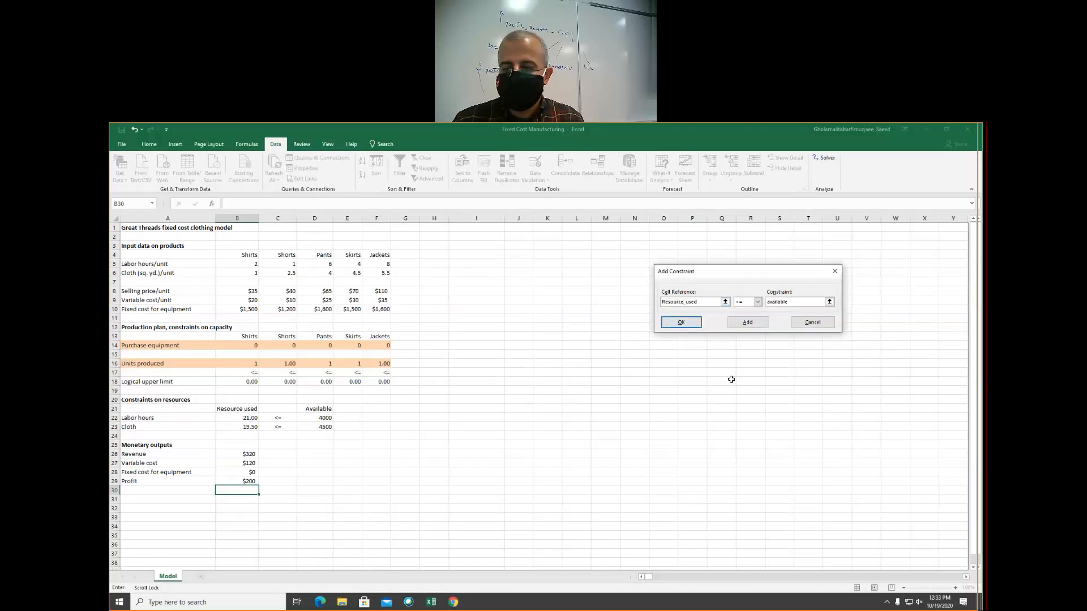
{"action": "left_click", "coordinate": [746, 327]}
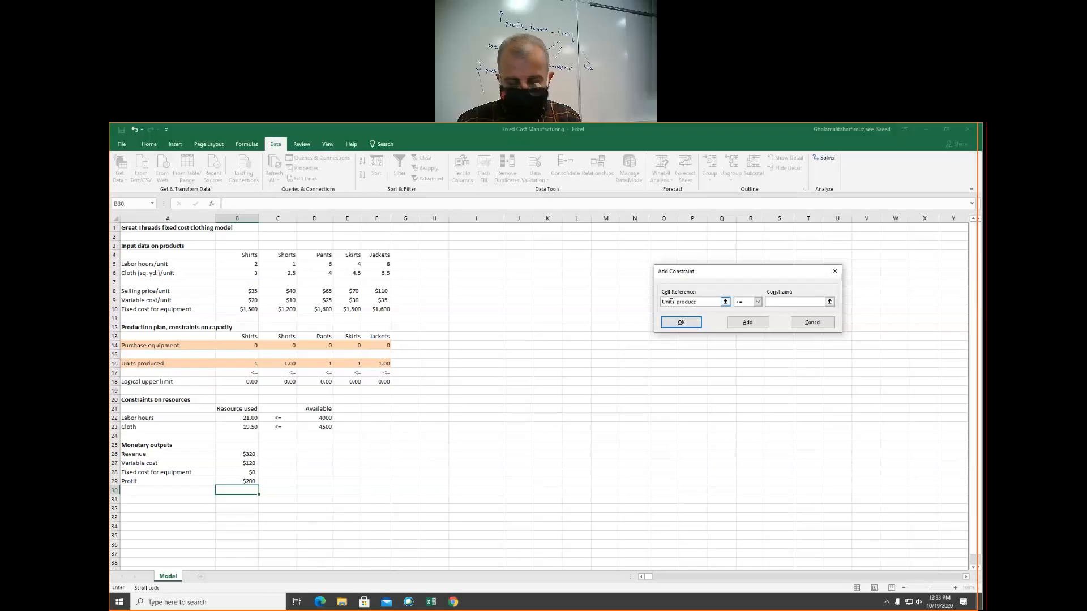
Add the Solver constraint Units_produced <= logical_upper_limit and return to the Solver parameters
{"action": "key", "text": "Tab"}
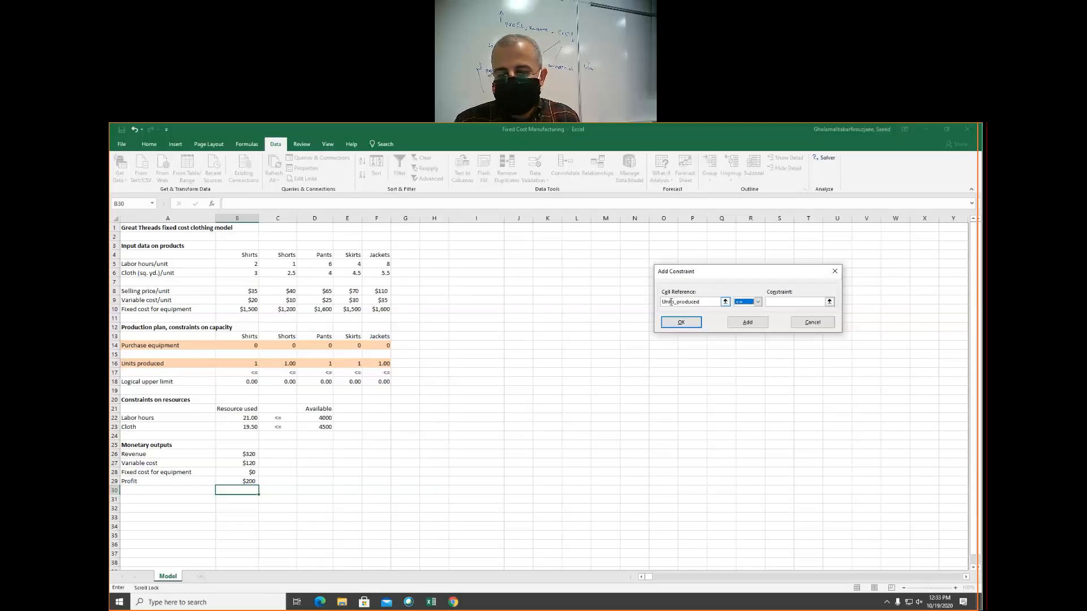
{"action": "key", "text": "Tab"}
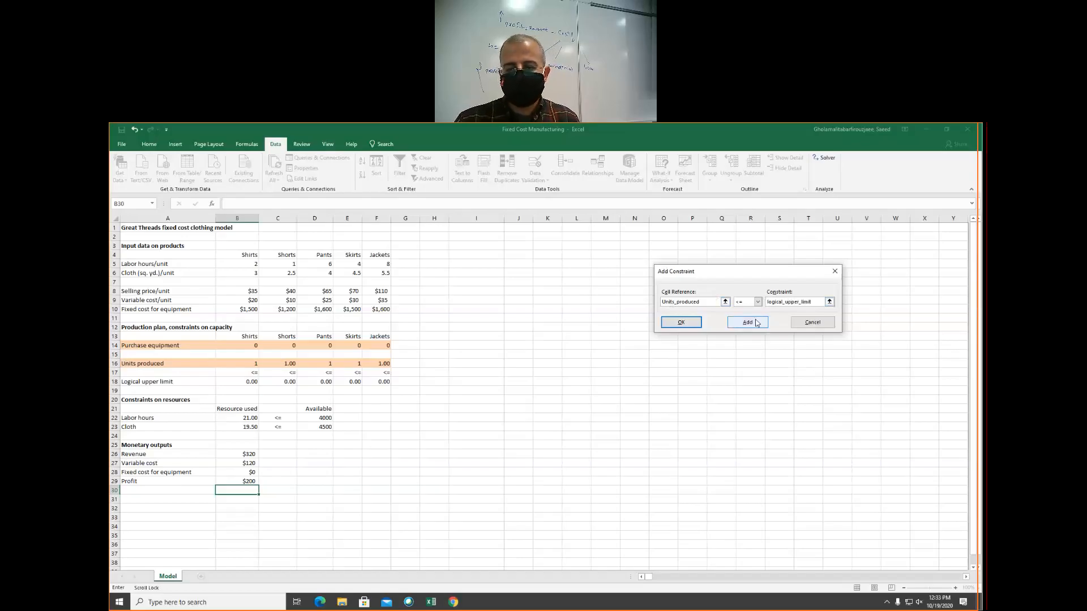
{"action": "left_click", "coordinate": [808, 322]}
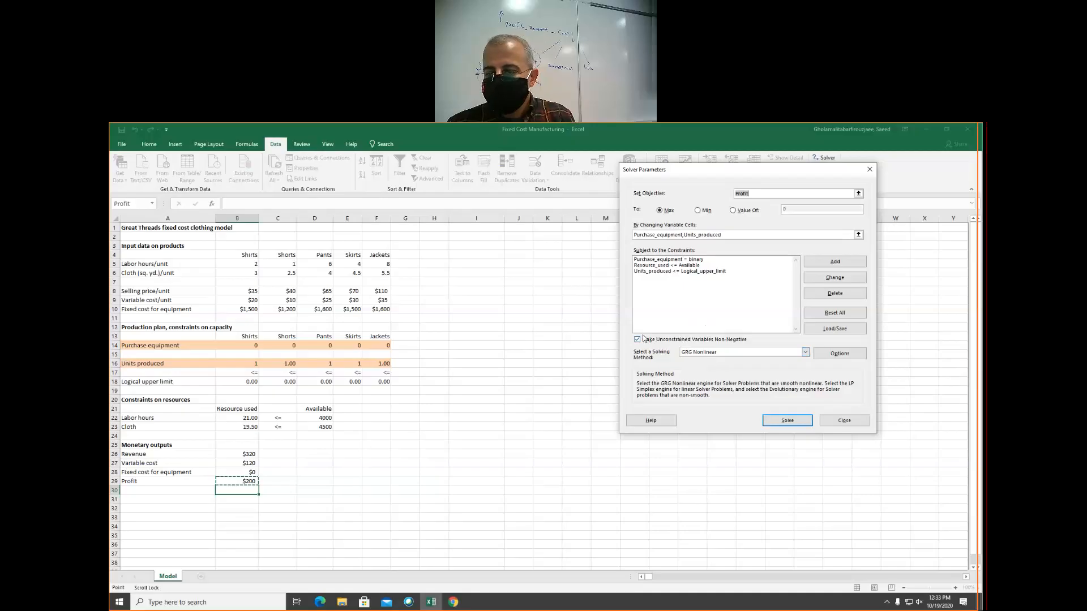
Choose Simplex LP as the solving method and solve the model
{"action": "left_click", "coordinate": [699, 352]}
{"action": "left_click", "coordinate": [704, 367]}
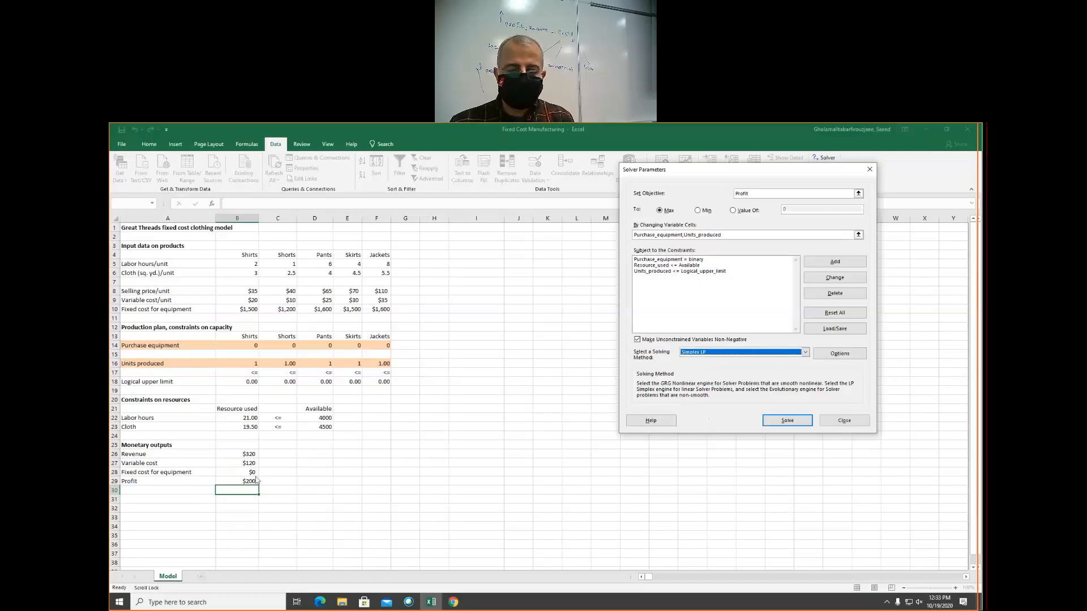
{"action": "left_click", "coordinate": [786, 421]}
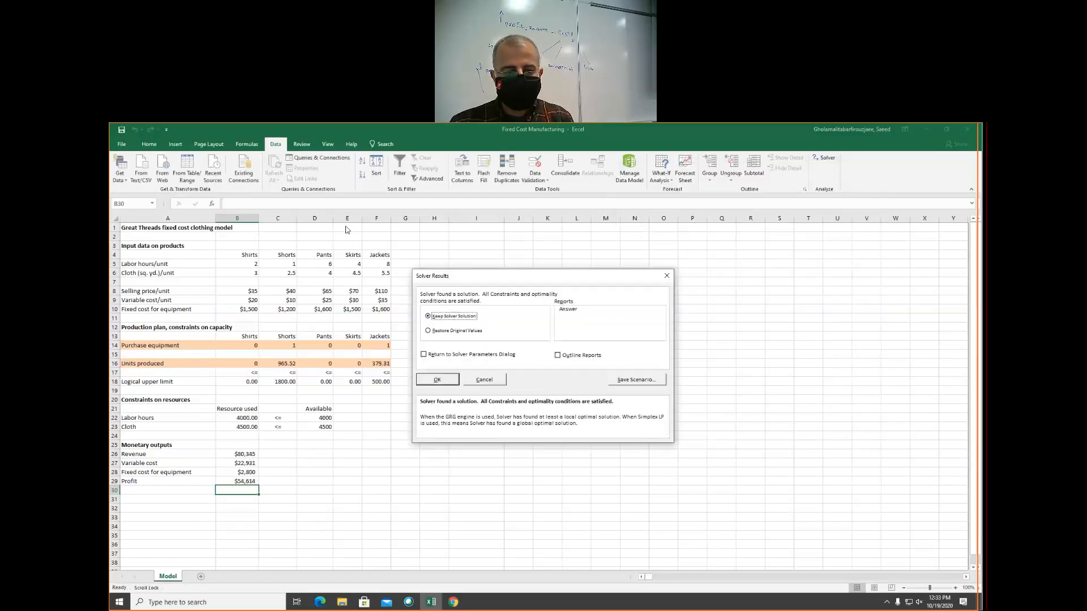
Keep the Solver solution with an Answer report and examine the Purchase equipment decisions for Shirts and Jackets on the Model sheet
{"action": "left_click", "coordinate": [567, 309]}
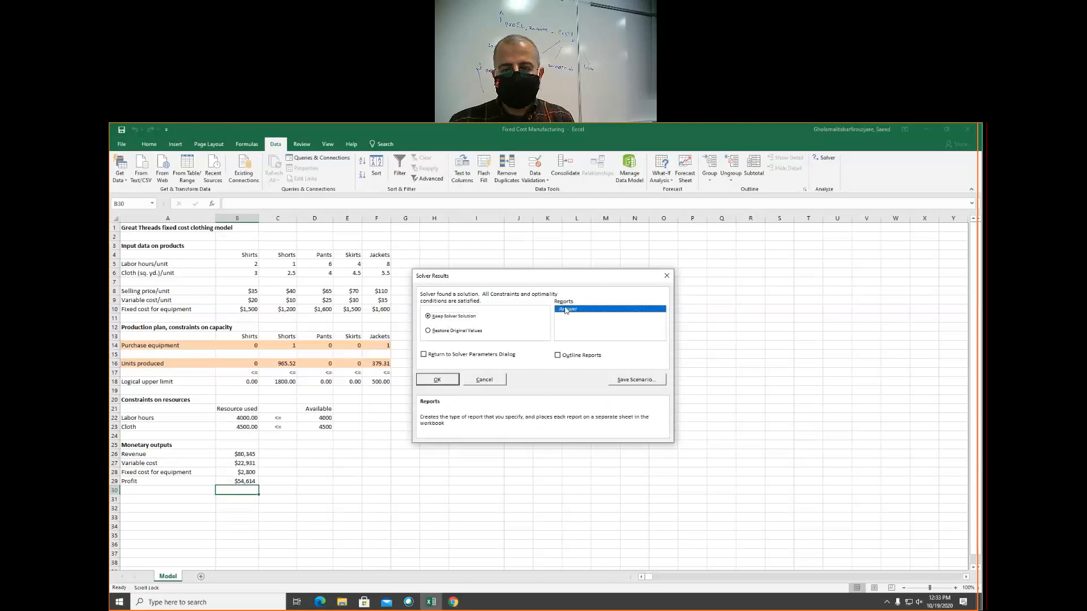
{"action": "left_click", "coordinate": [434, 377]}
{"action": "left_click", "coordinate": [230, 345]}
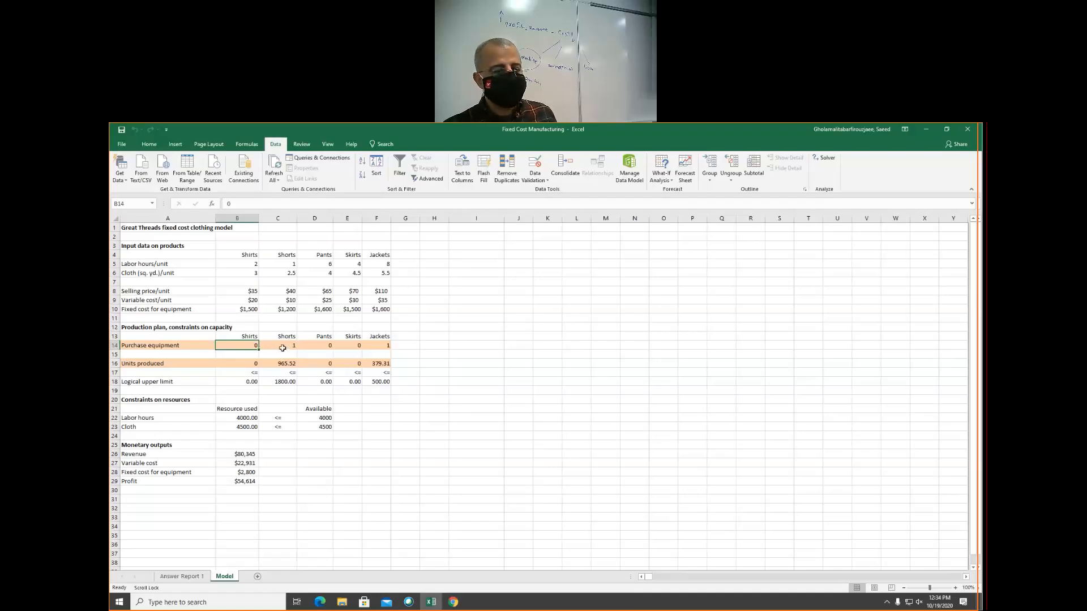
{"action": "left_click", "coordinate": [378, 345]}
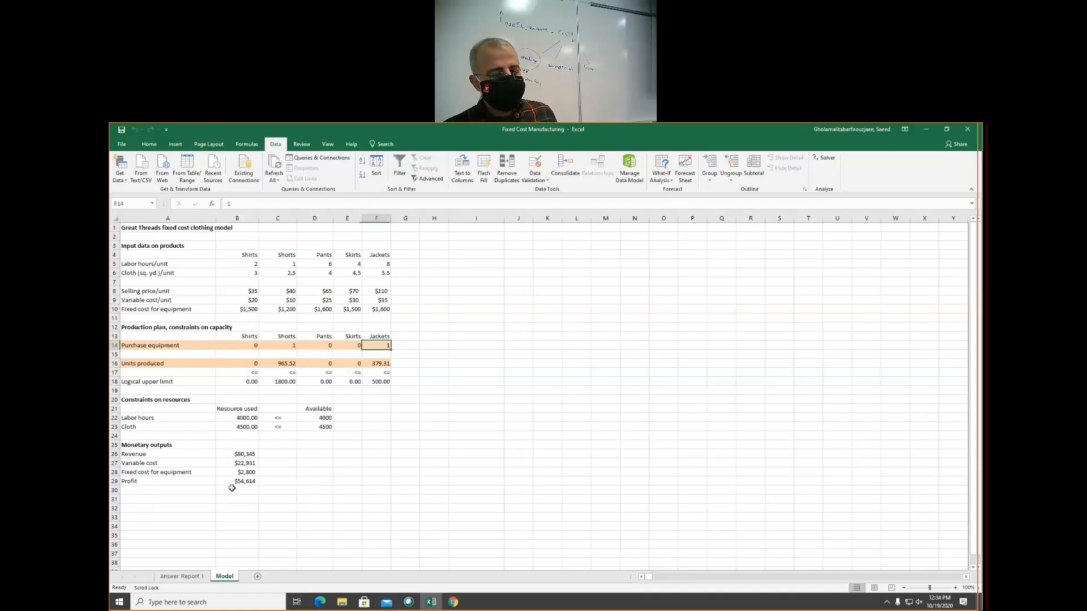